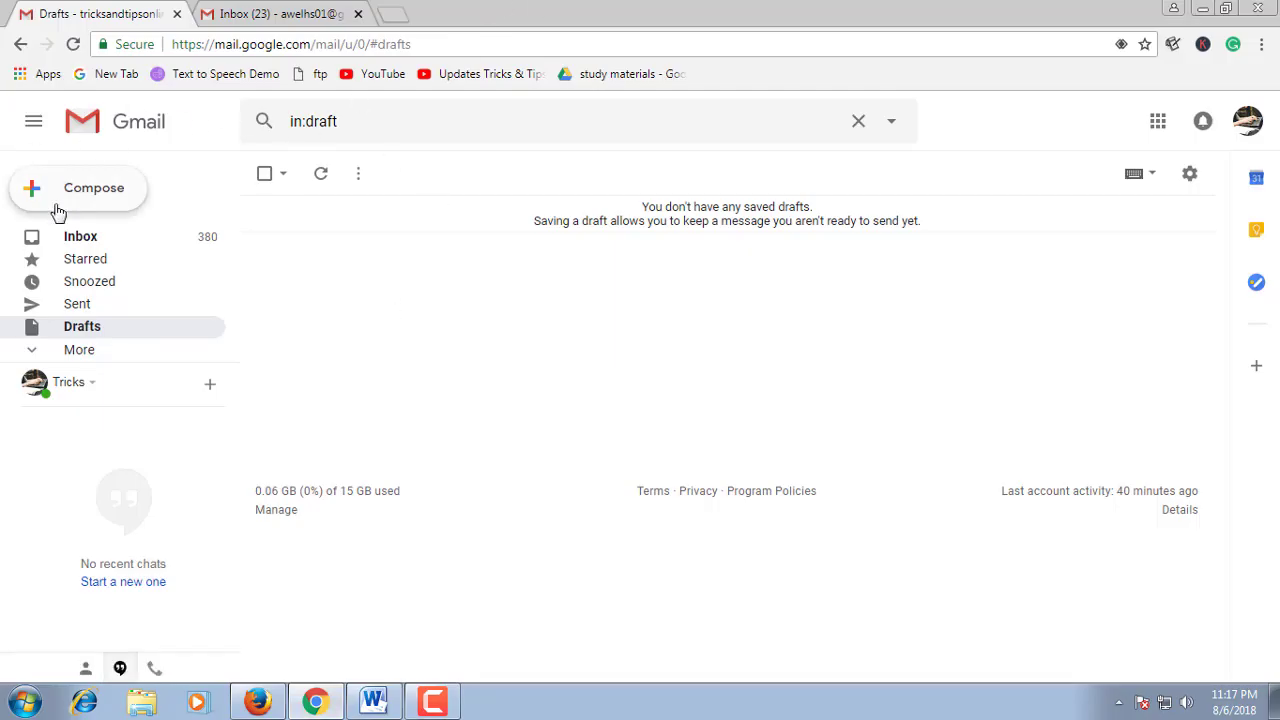
Step: Start a new message to the suggested contact with the subject 'This is important'
left_click(80, 200)
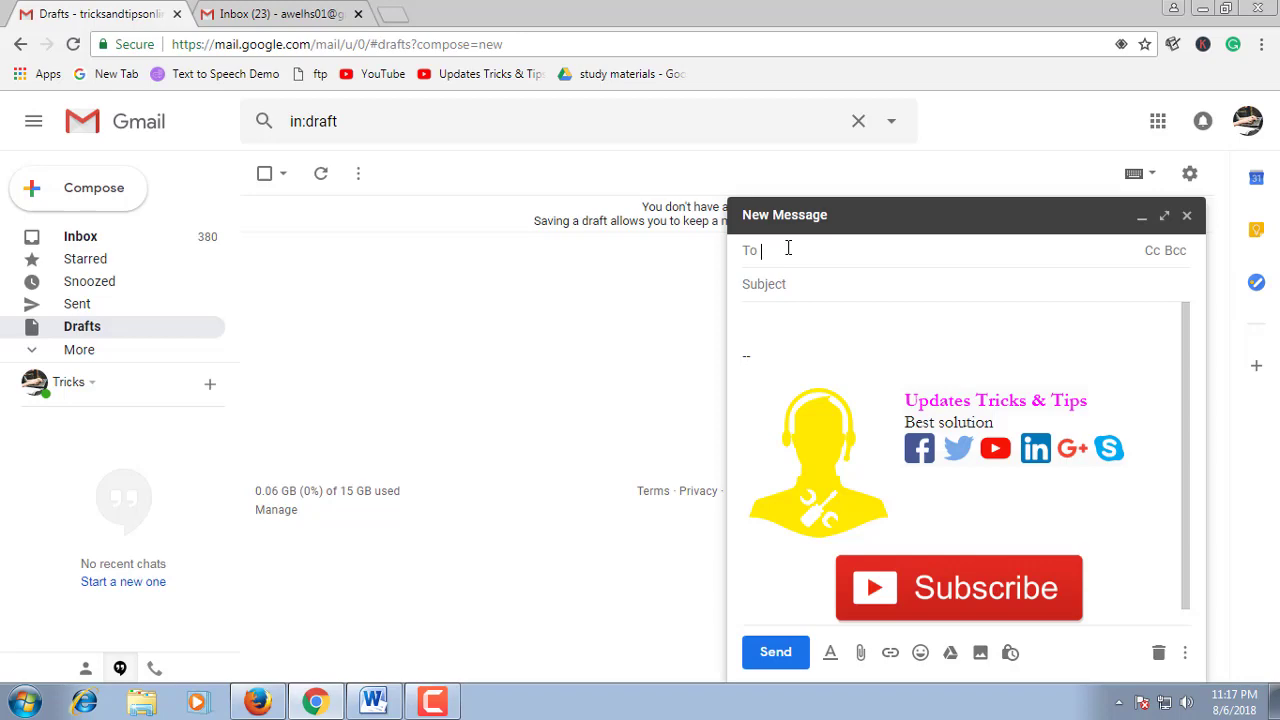
type("a")
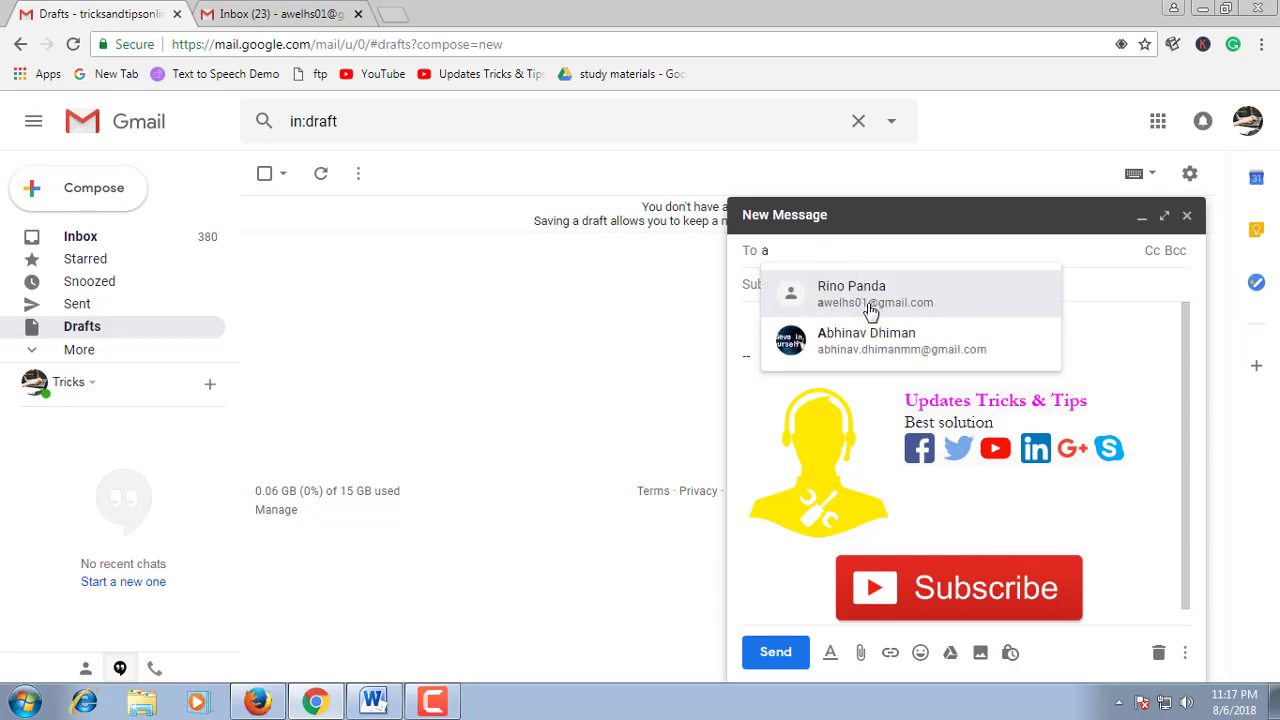
left_click(868, 295)
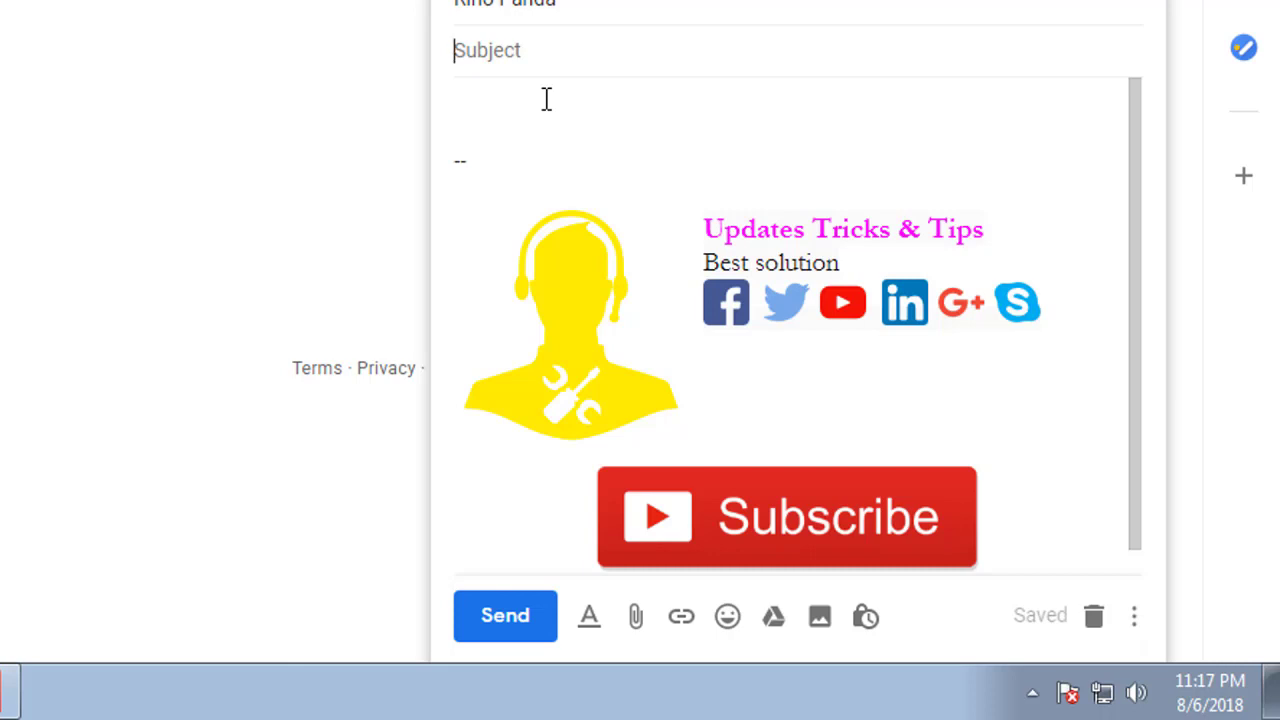
type("T")
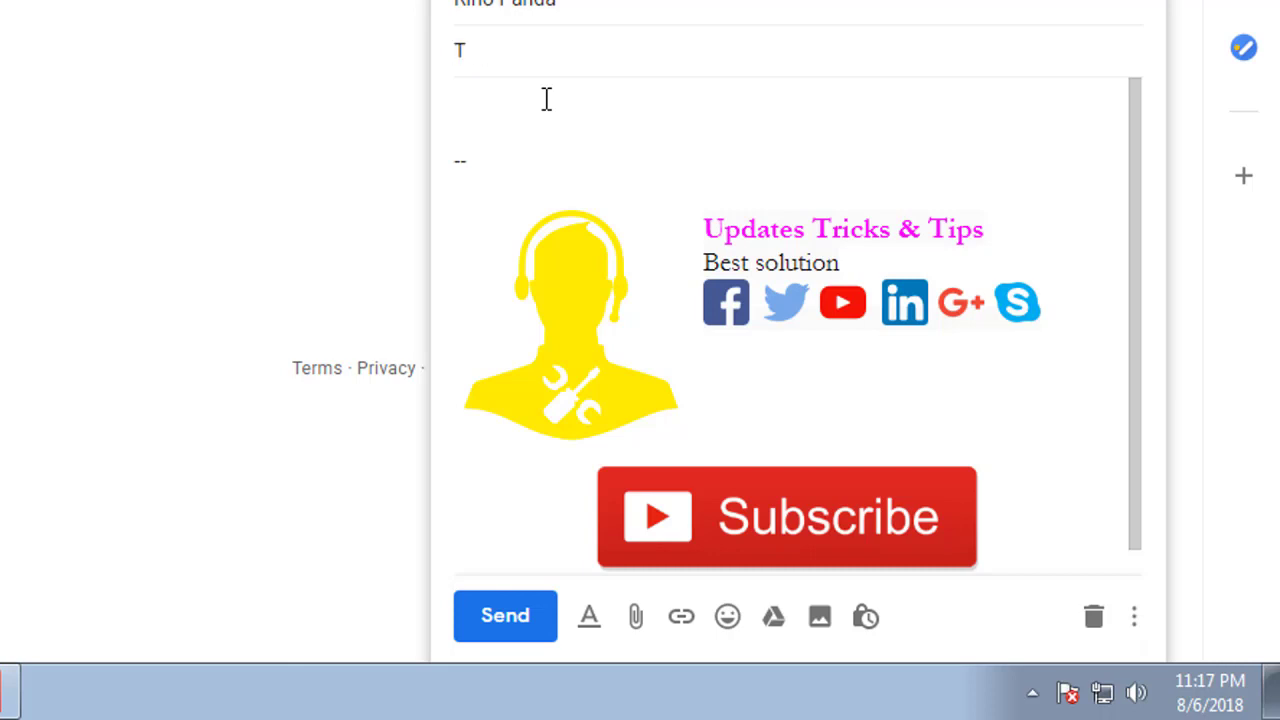
type("his is i")
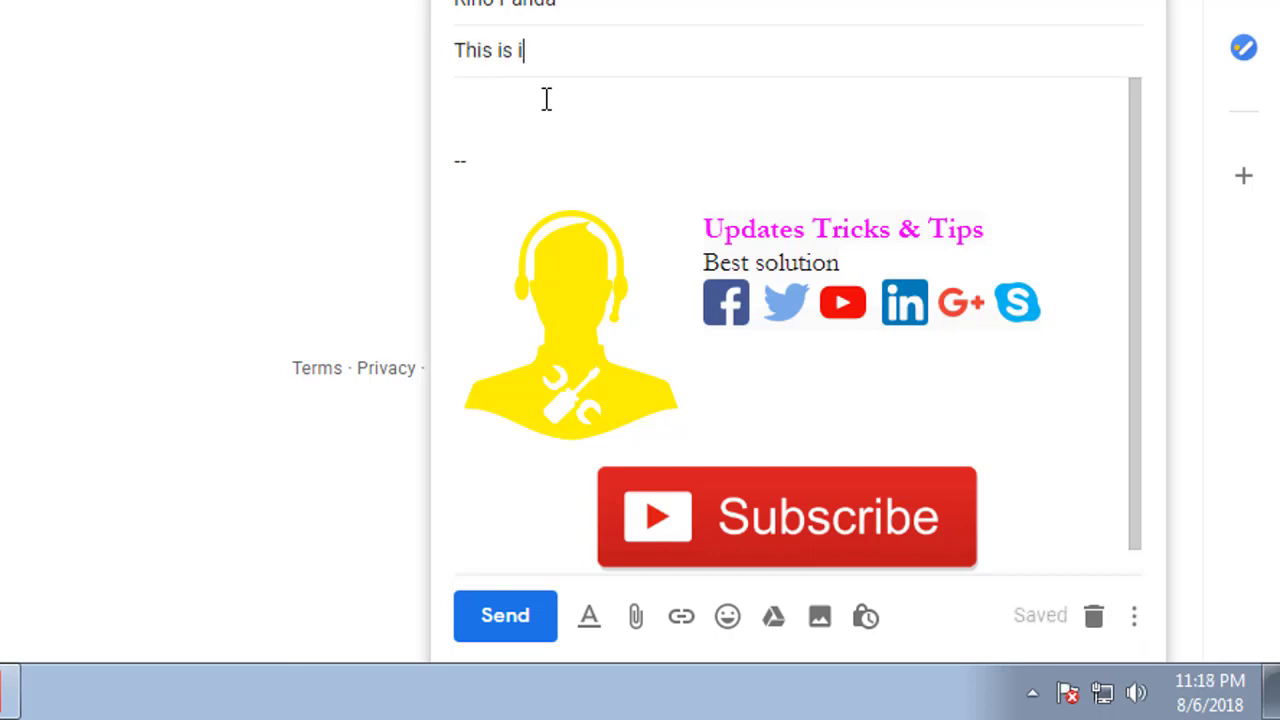
type("mportant")
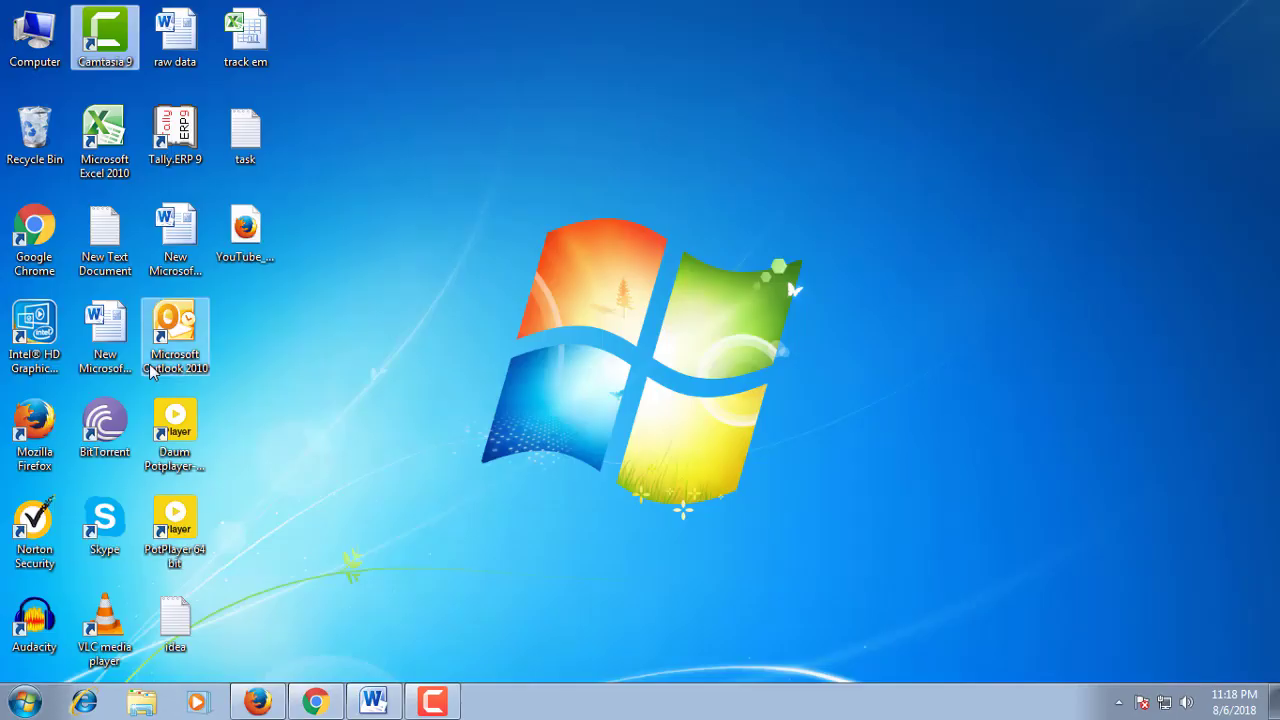
Step: Attach YouTube_SEO_Checklist_Backlinko.pdf and write a one-line body about helping rank YouTube videos
left_click_drag(243, 222, 822, 465)
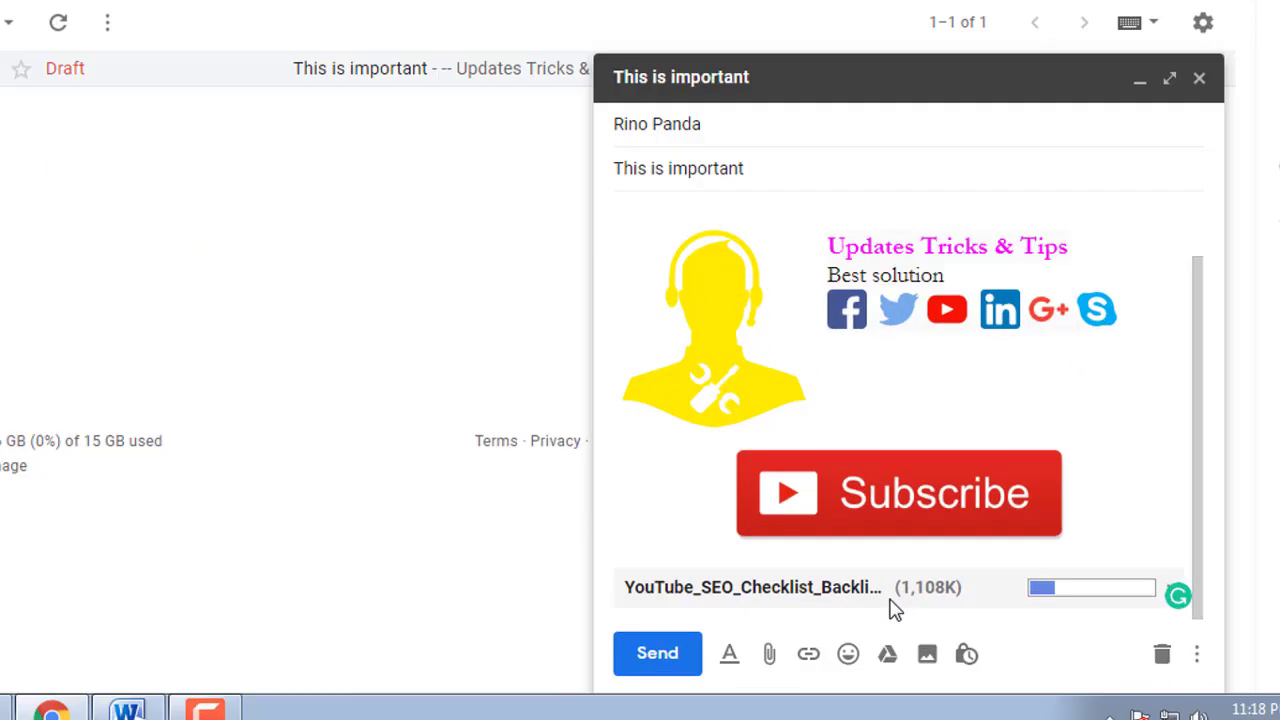
scroll(778, 322, "down", 1)
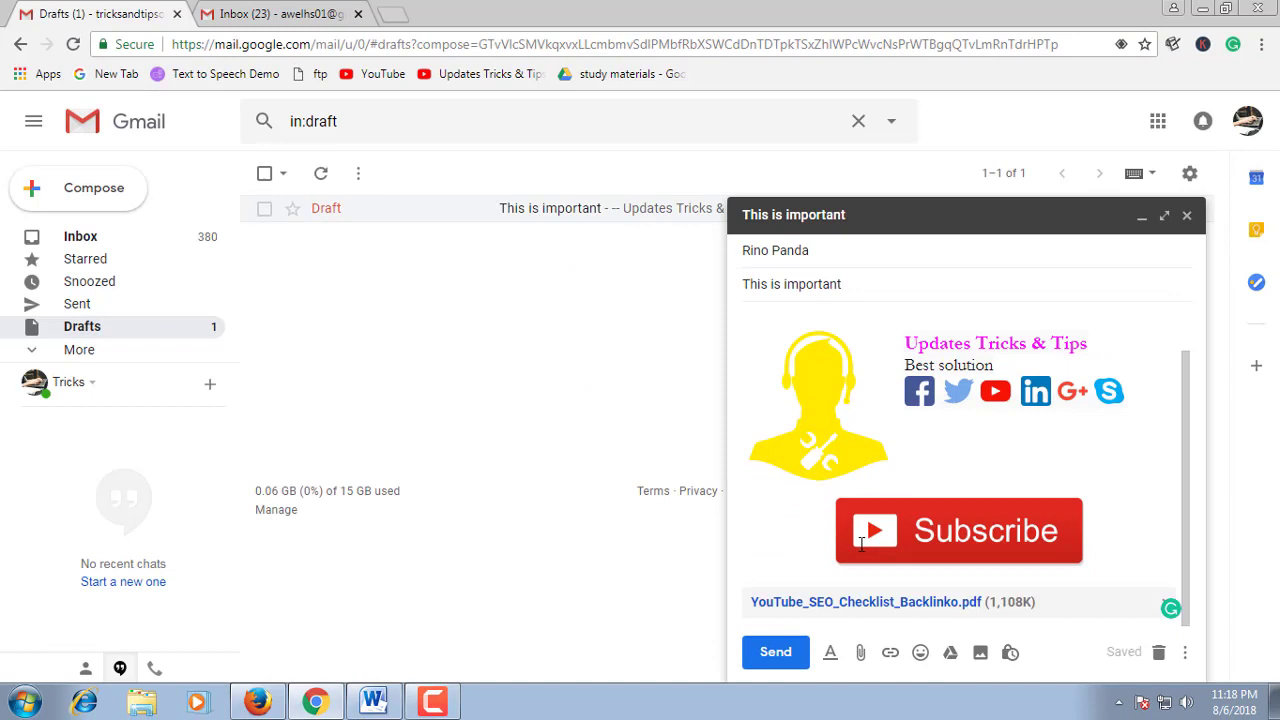
scroll(798, 318, "up", 1)
type("This PDF")
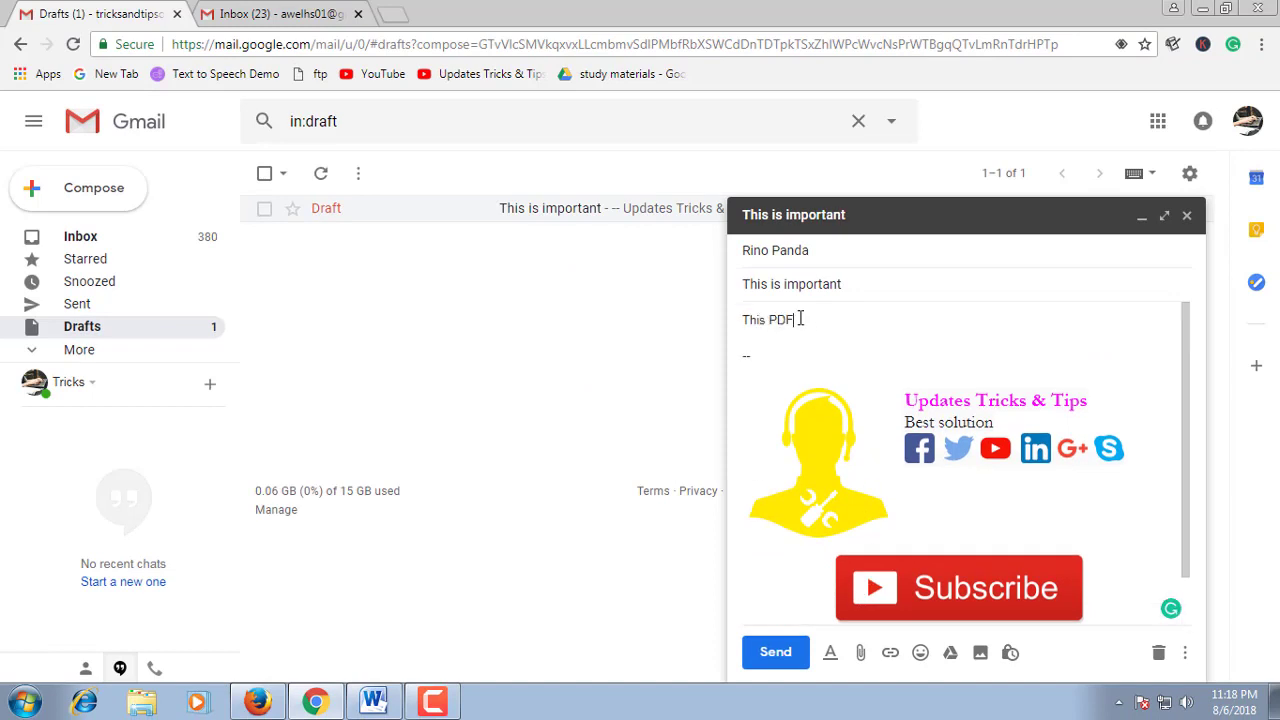
type(" help you")
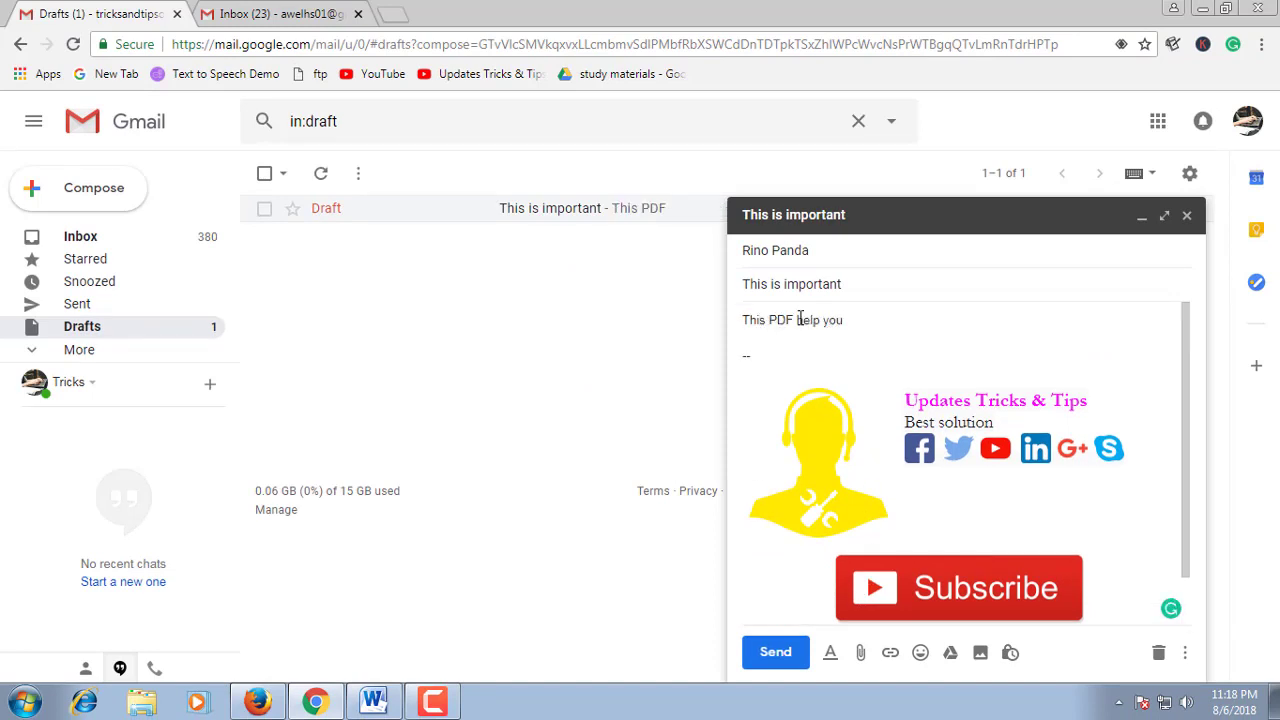
type(" for ran")
type("k your videos in youtube")
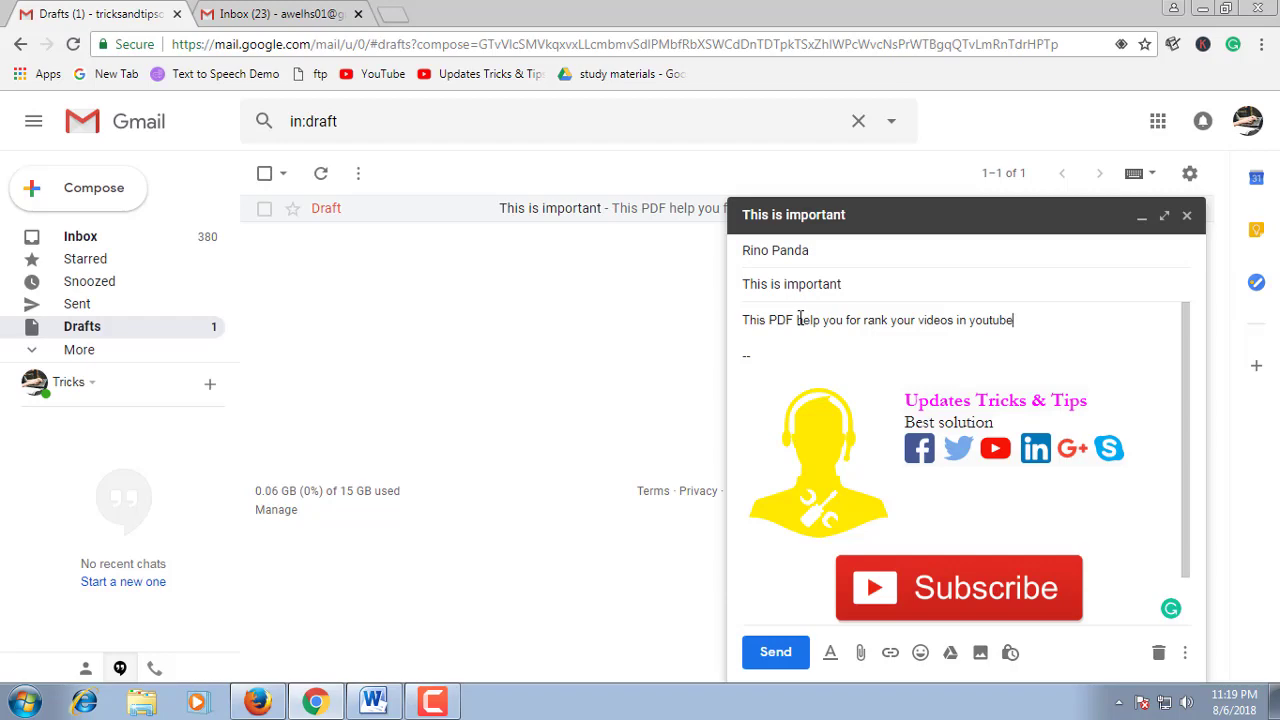
type(".")
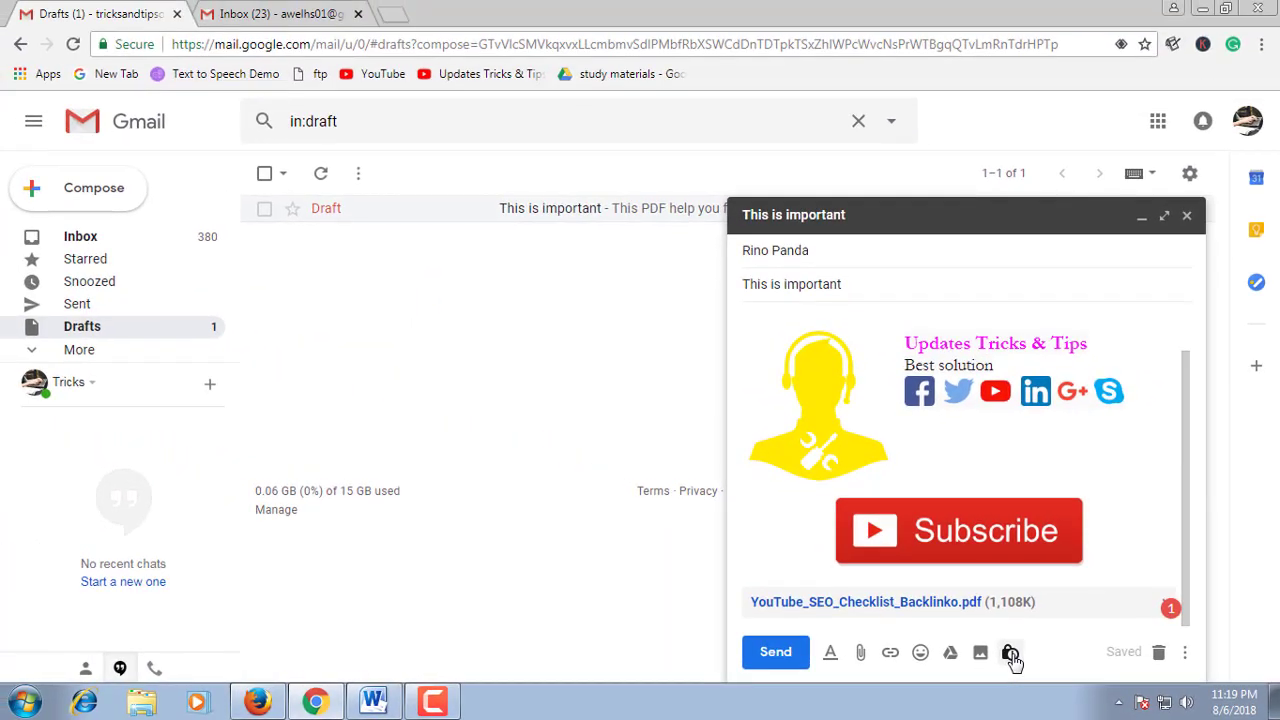
Step: Open the draft's confidential mode settings and review the recipient-restrictions explanation
left_click(897, 624)
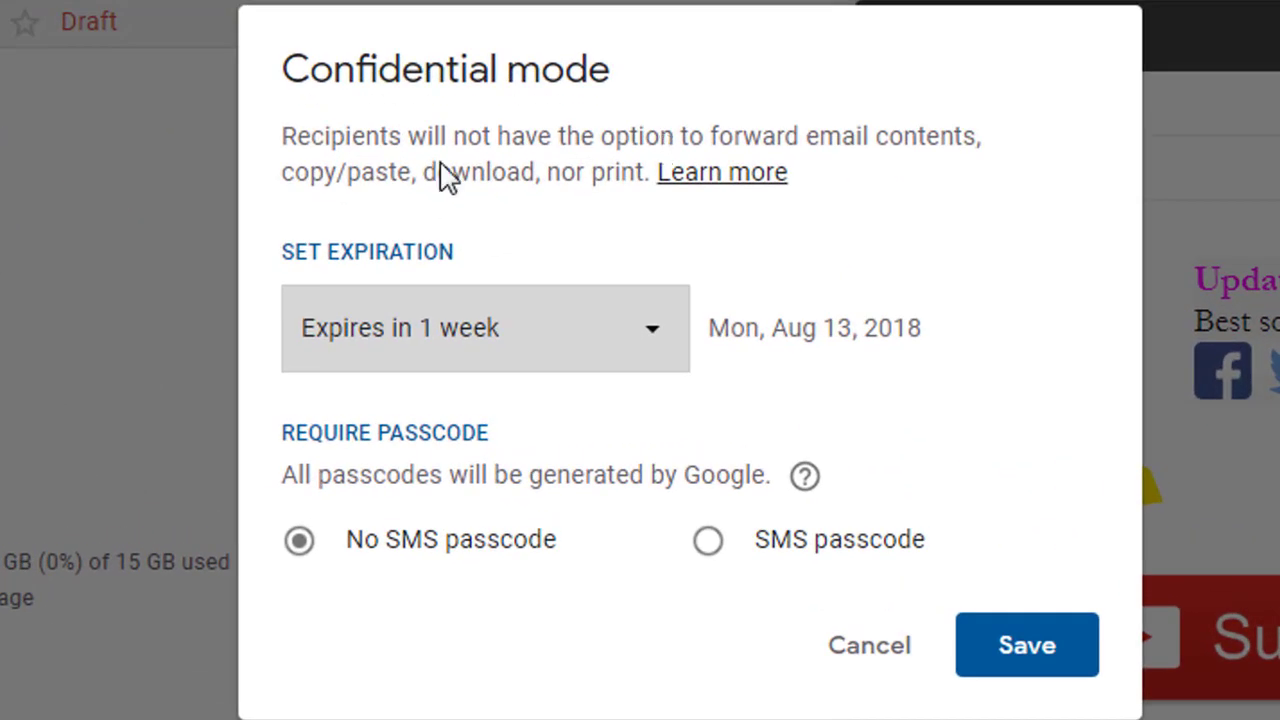
mouse_move(296, 140)
left_mouse_down()
mouse_move(971, 134)
mouse_move(466, 166)
mouse_move(651, 172)
left_mouse_up()
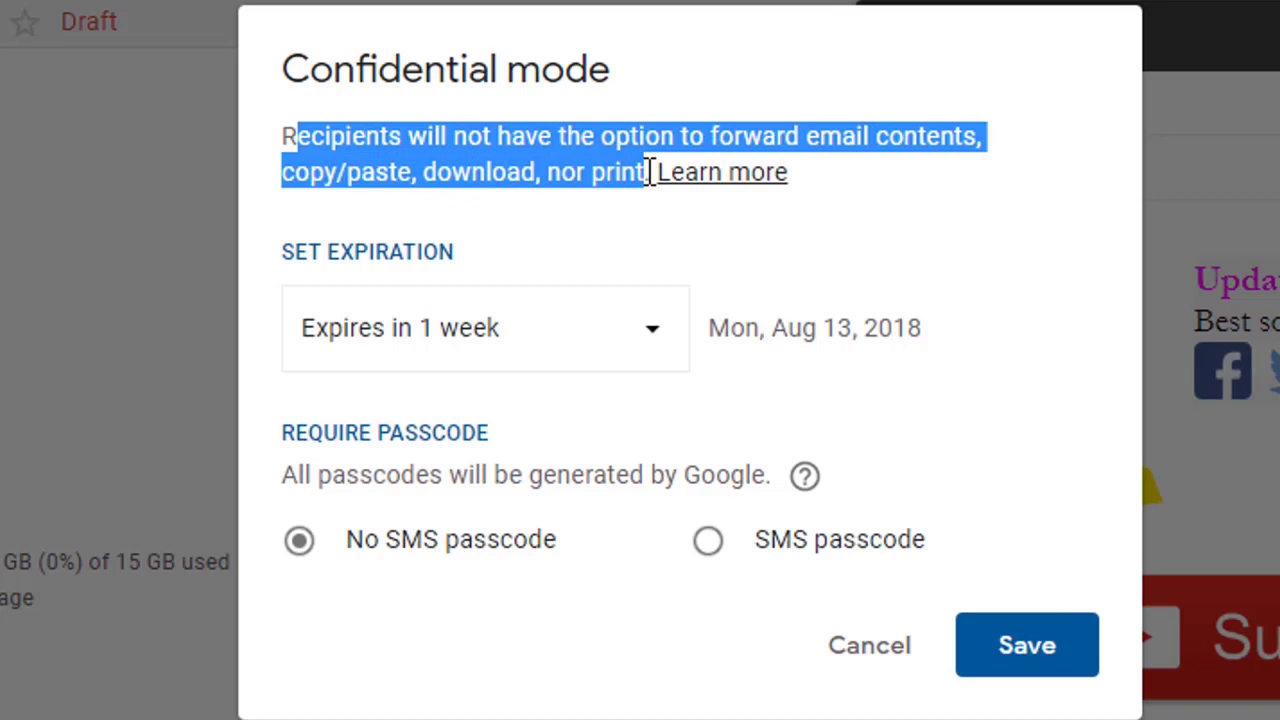
left_click(810, 224)
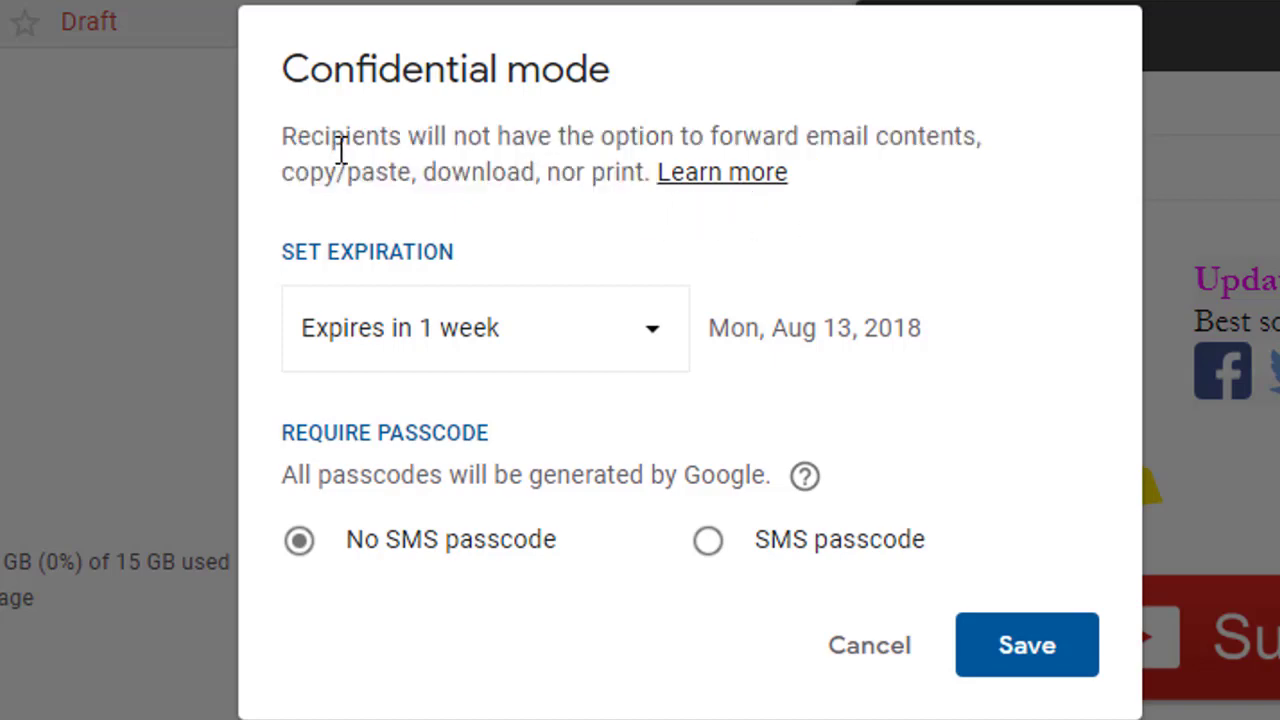
left_click_drag(286, 137, 563, 134)
left_click(563, 134)
Step: Read through the confidential mode help article, close it, and list the expiration periods
left_click(712, 175)
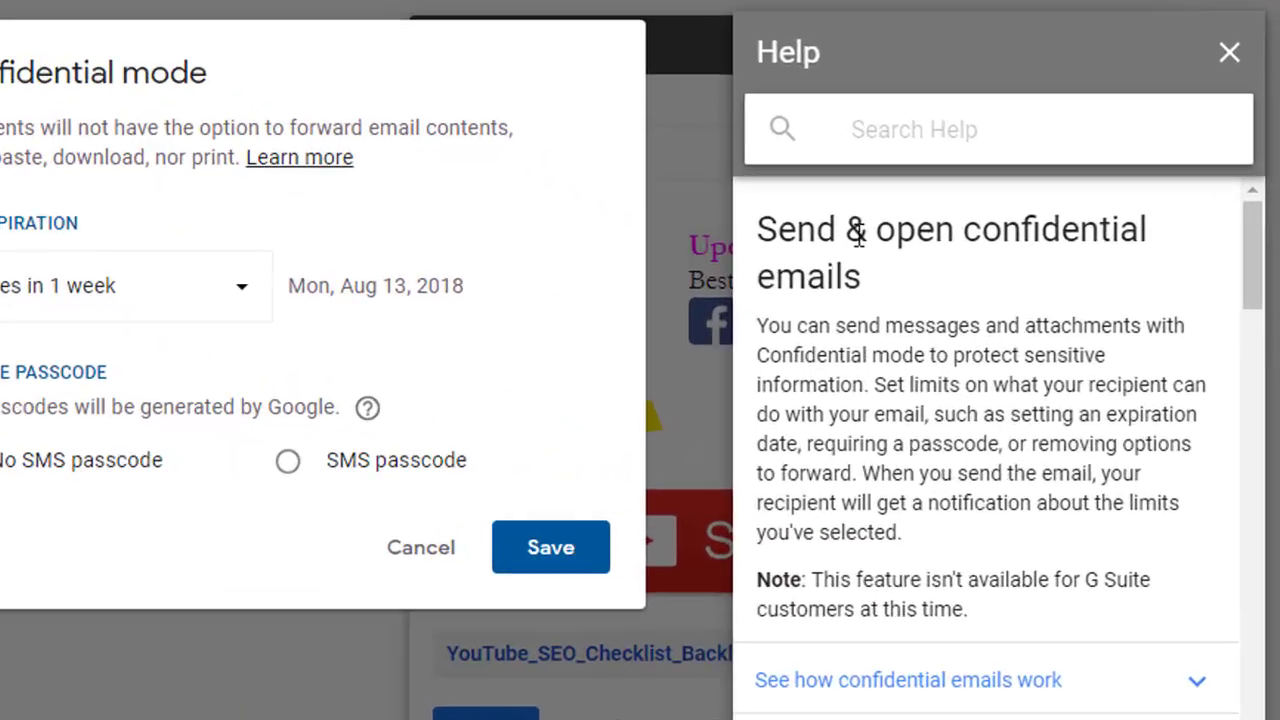
scroll(850, 270, "down", 2)
scroll(829, 286, "down", 2)
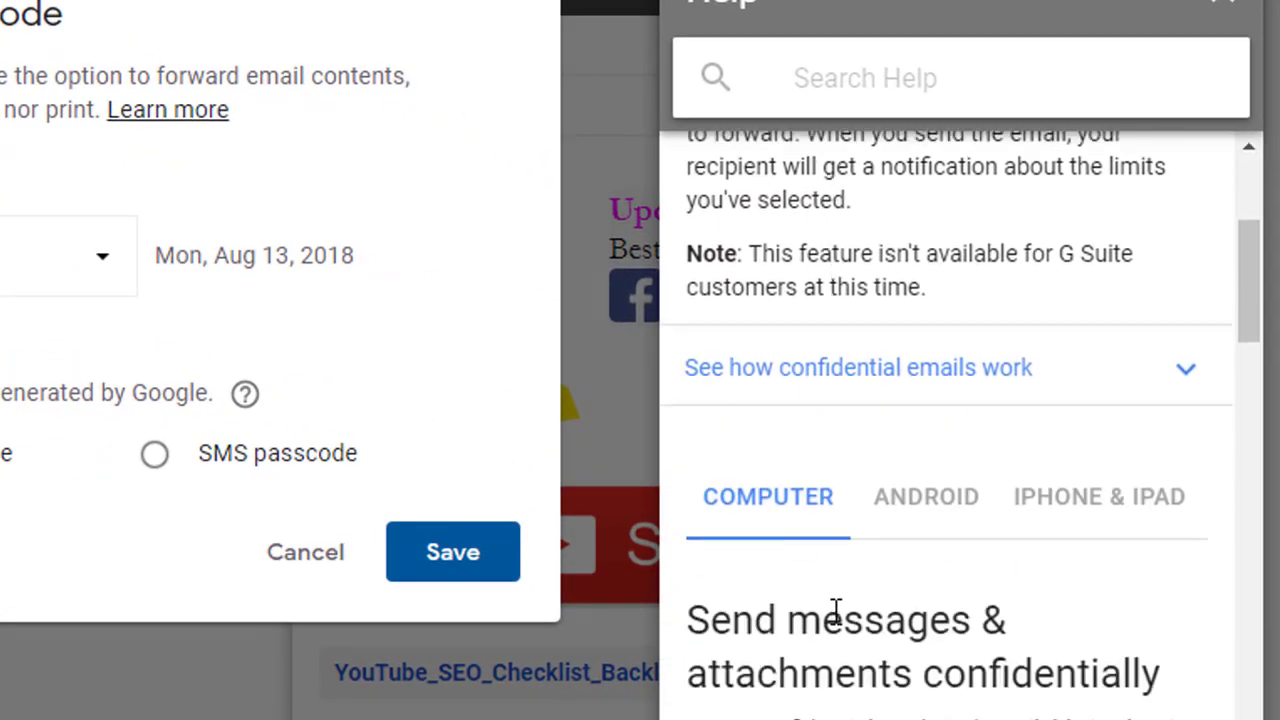
scroll(917, 543, "down", 2)
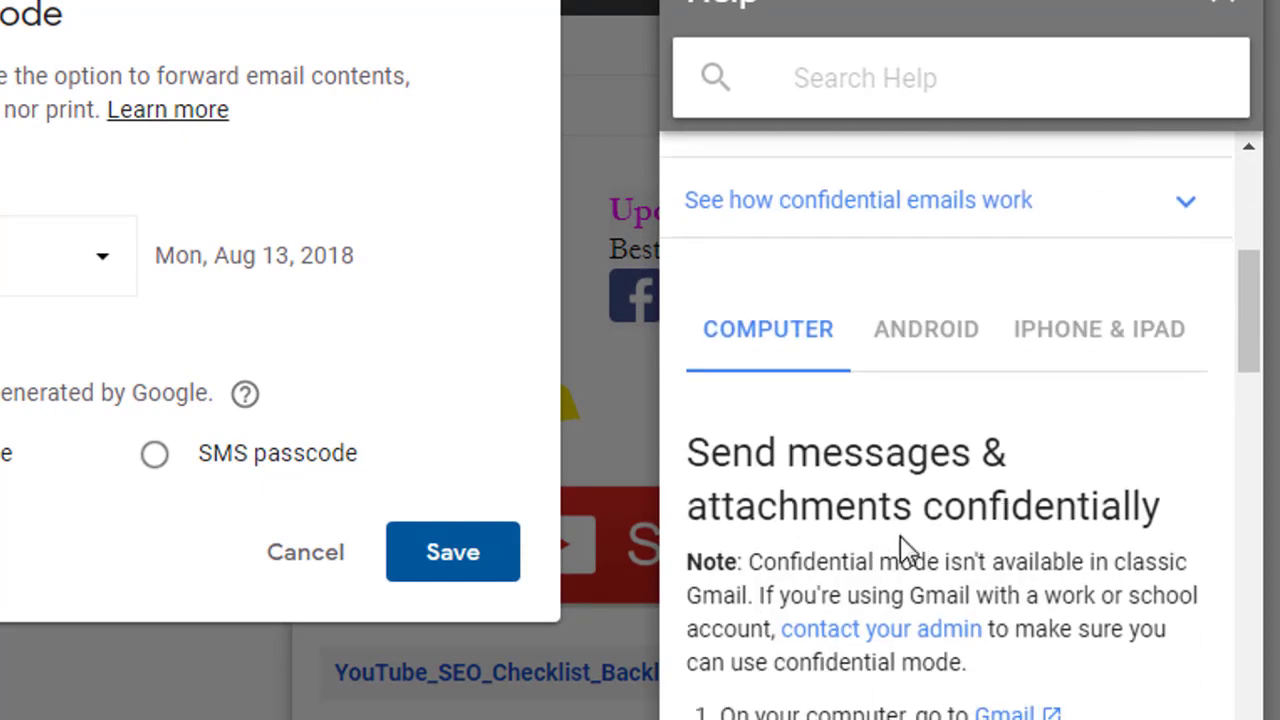
scroll(809, 543, "down", 2)
scroll(808, 536, "down", 4)
scroll(809, 550, "down", 2)
scroll(808, 545, "down", 4)
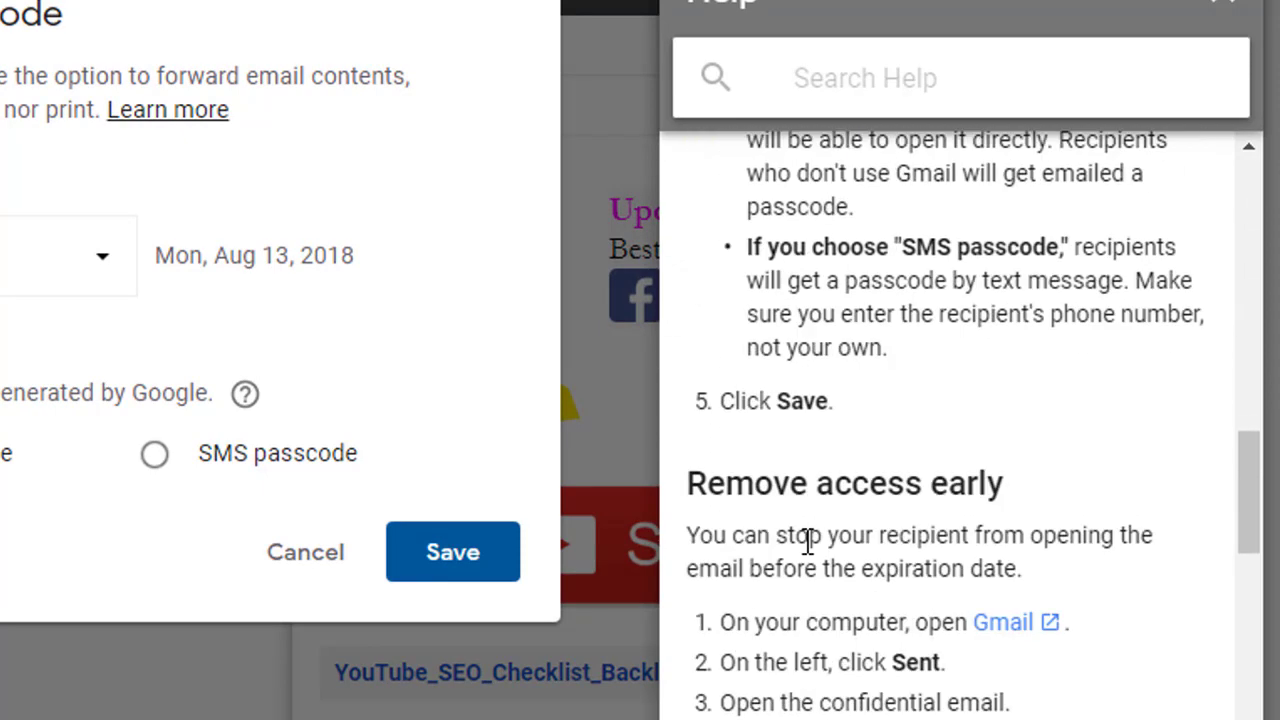
scroll(808, 540, "down", 3)
scroll(808, 535, "down", 3)
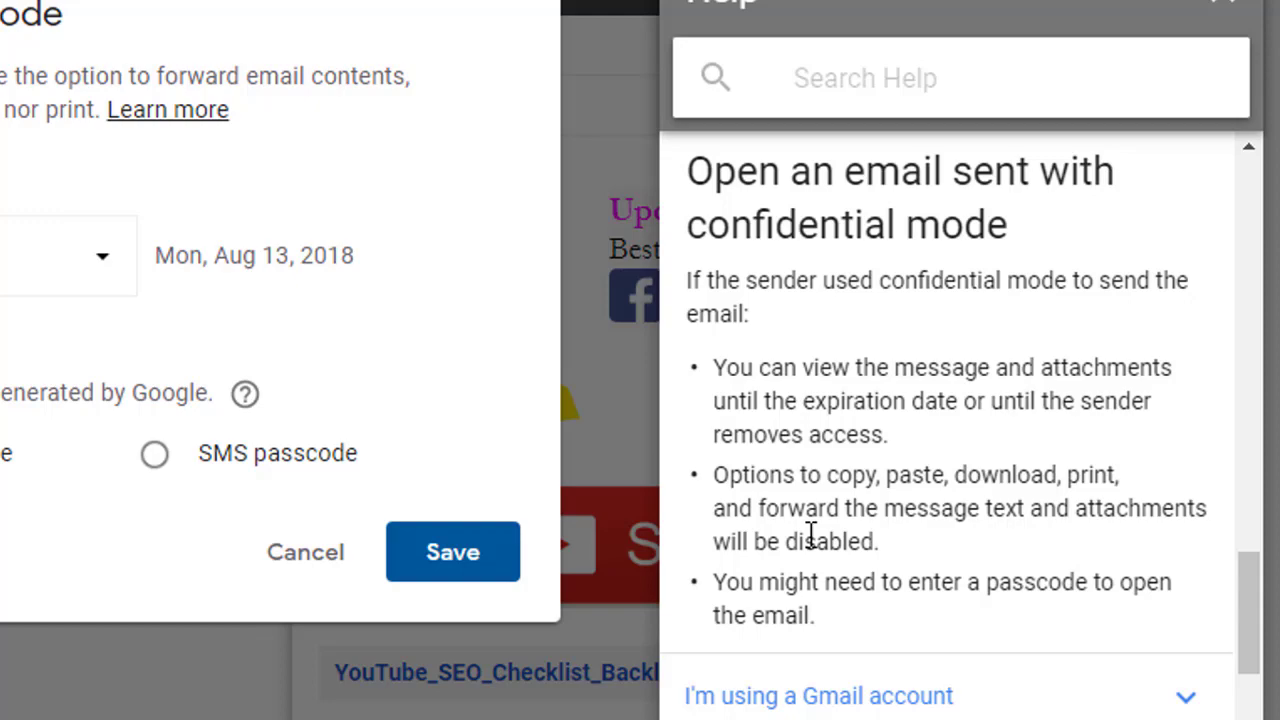
scroll(811, 540, "down", 3)
scroll(813, 540, "down", 2)
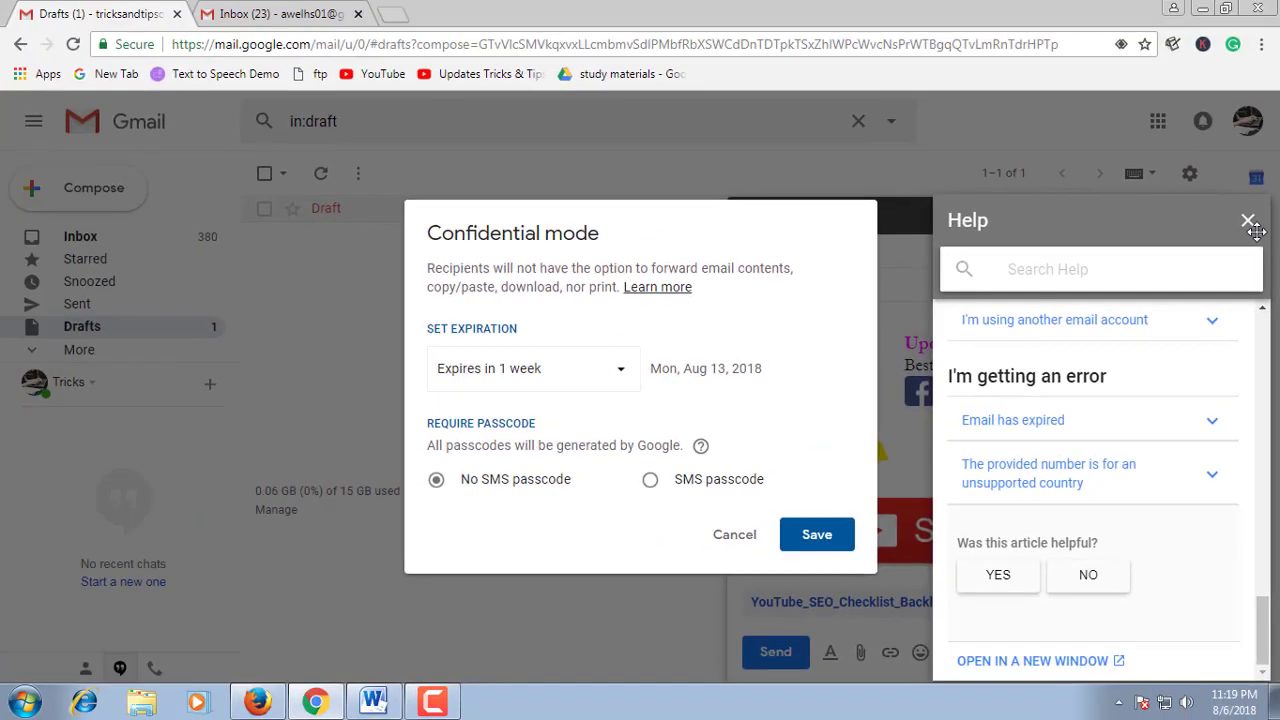
left_click(1248, 220)
left_click(580, 368)
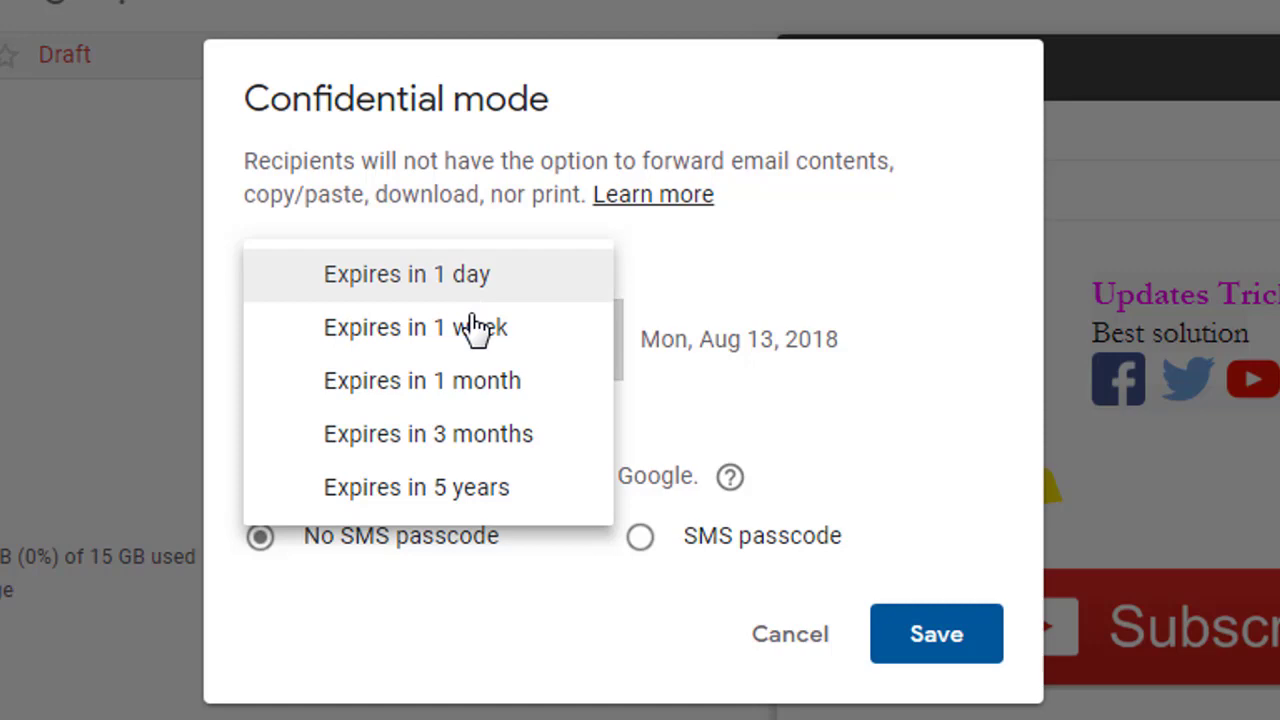
Step: Keep the 1-week expiration and check the expiry date Mon, Aug 13, 2018
left_click(468, 333)
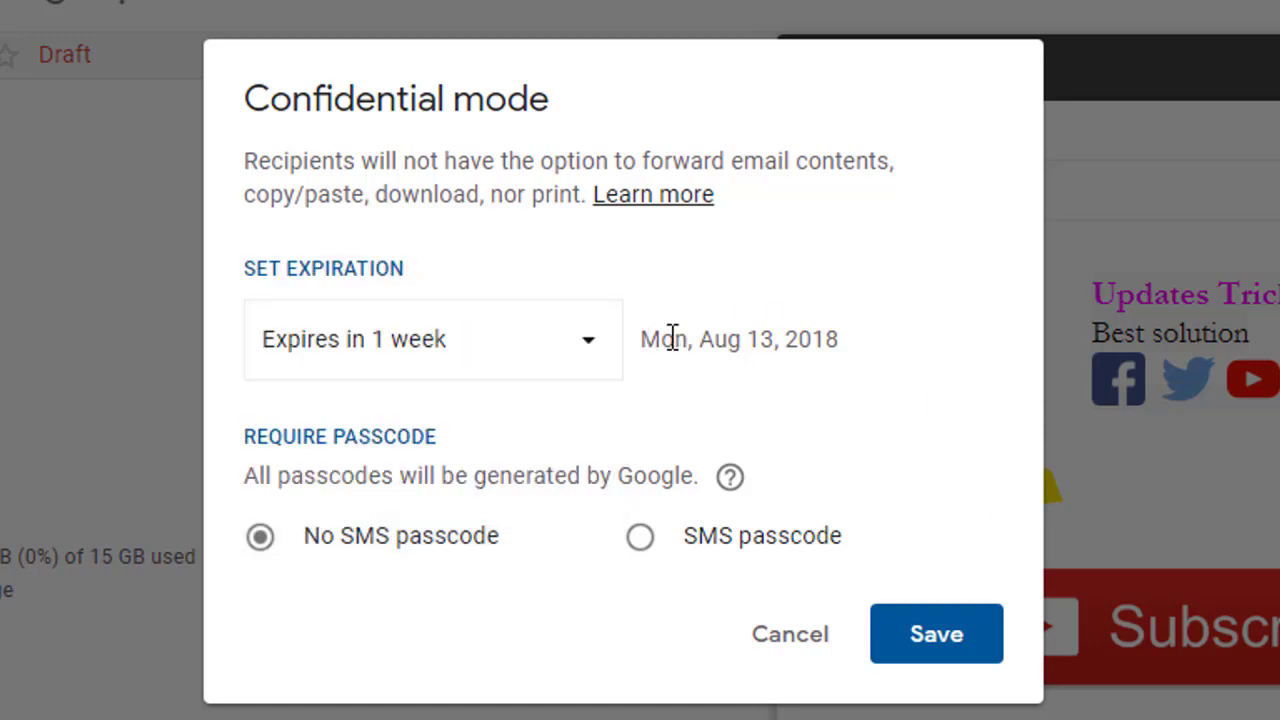
left_click_drag(673, 337, 826, 337)
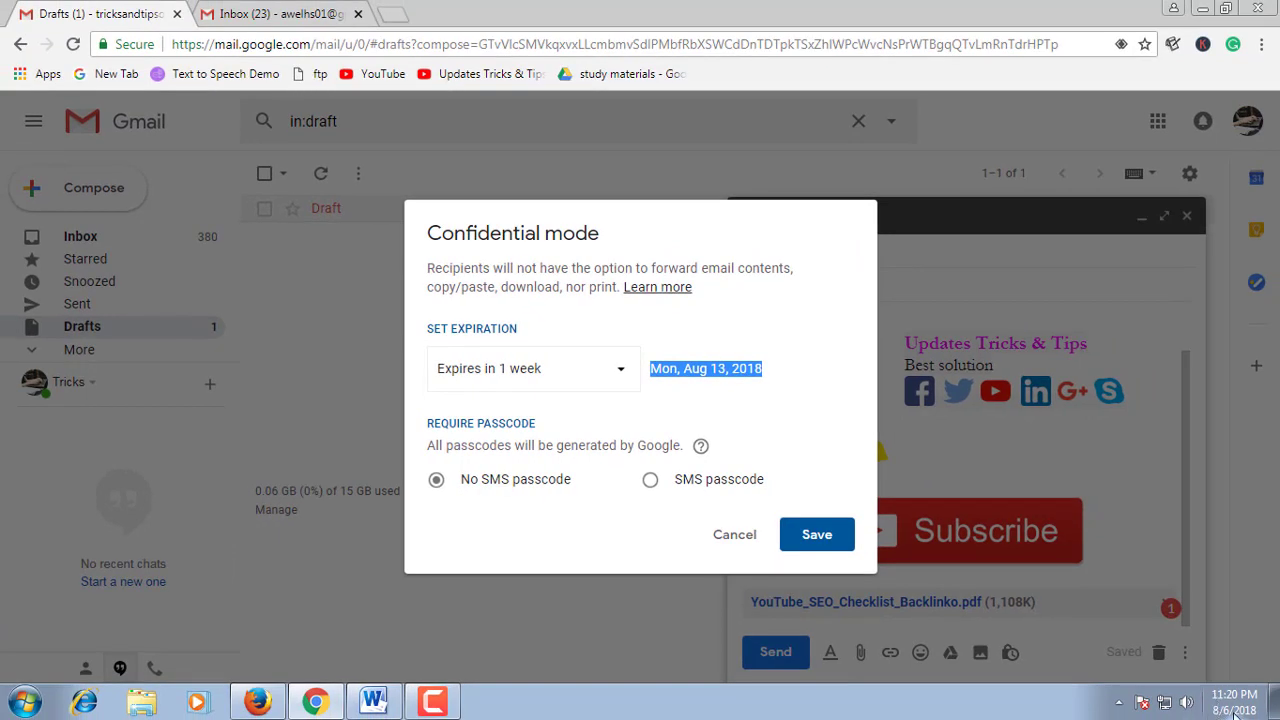
mouse_move(1234, 702)
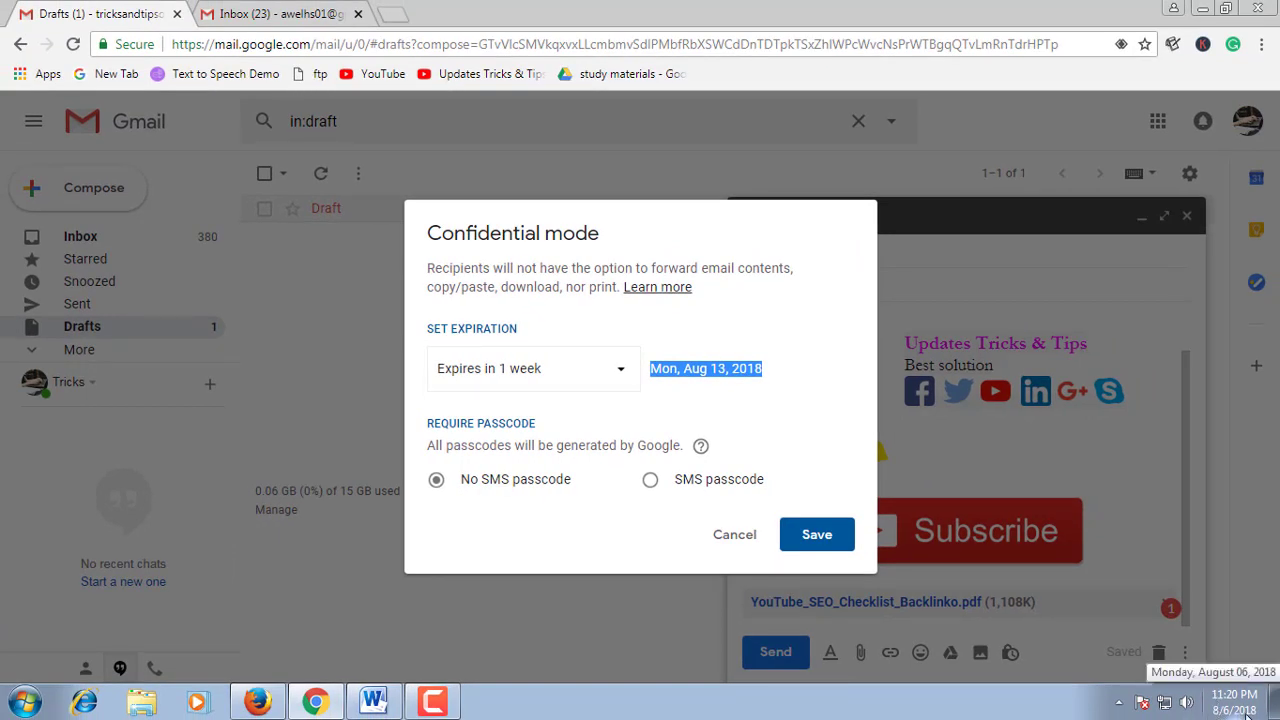
left_click(738, 365)
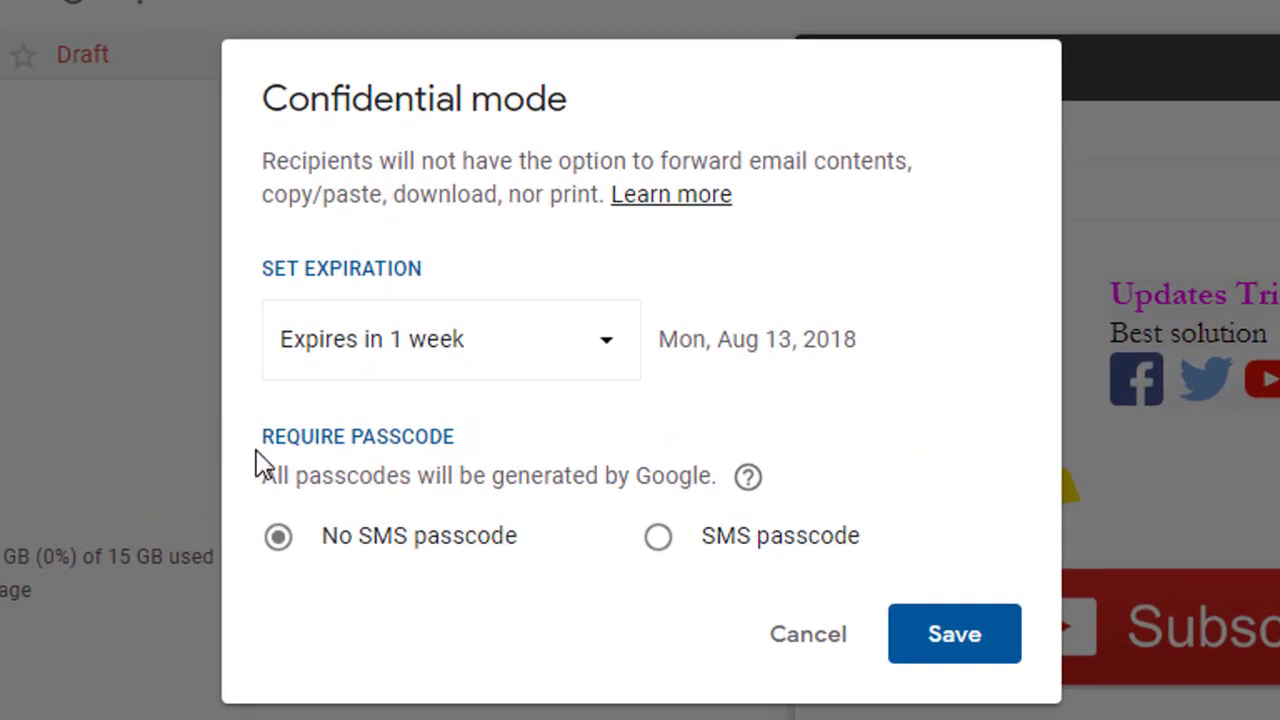
left_click_drag(274, 436, 455, 436)
left_click(297, 477)
left_click_drag(277, 476, 712, 470)
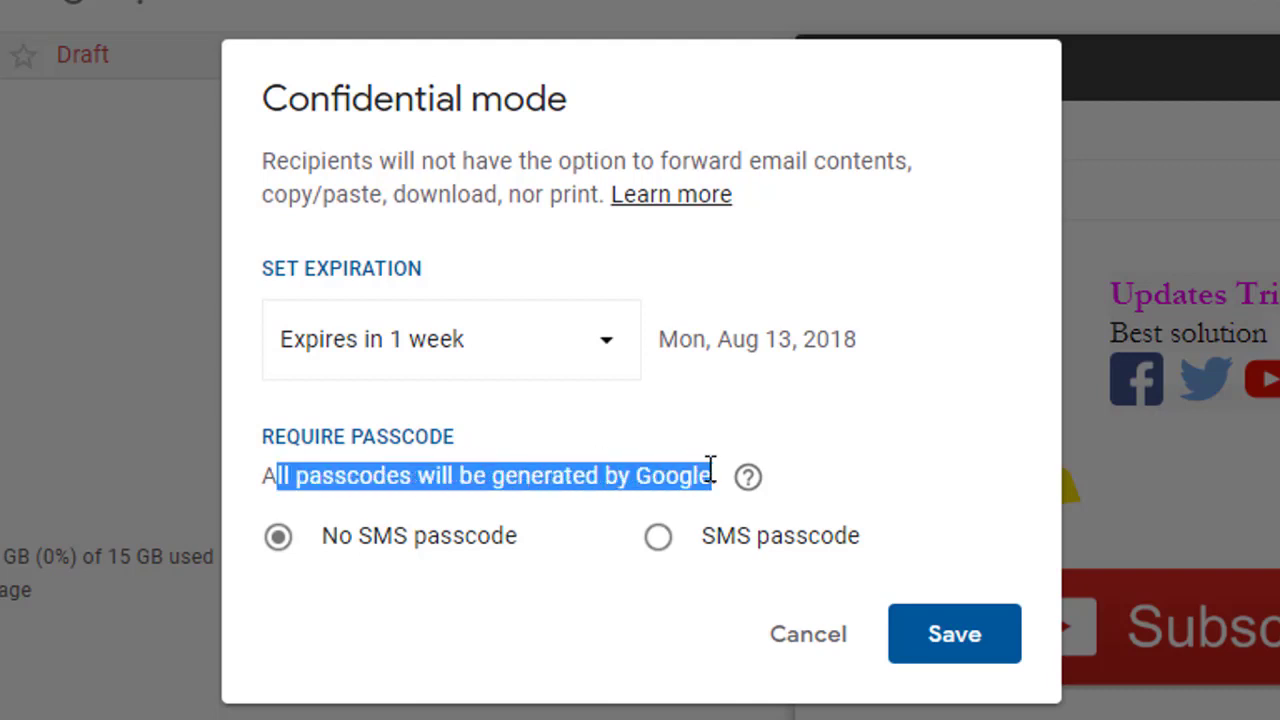
left_click(308, 548)
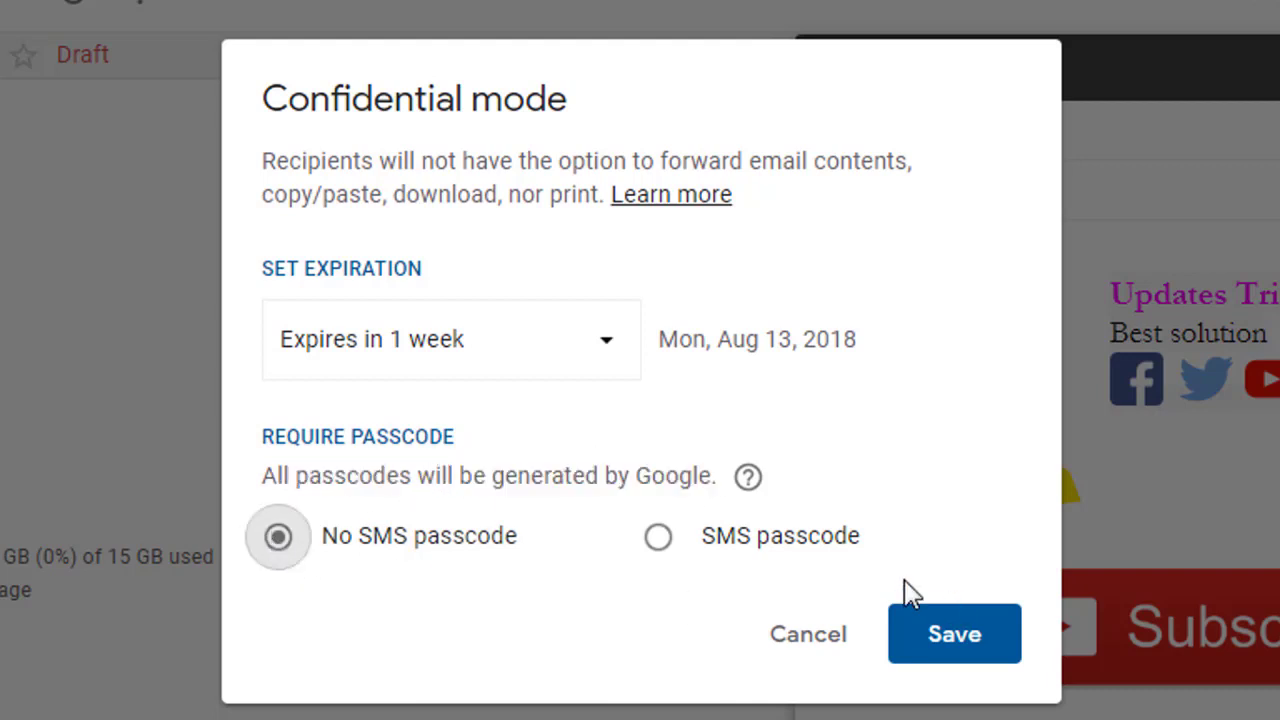
left_click(712, 548)
left_click(364, 546)
left_click(750, 552)
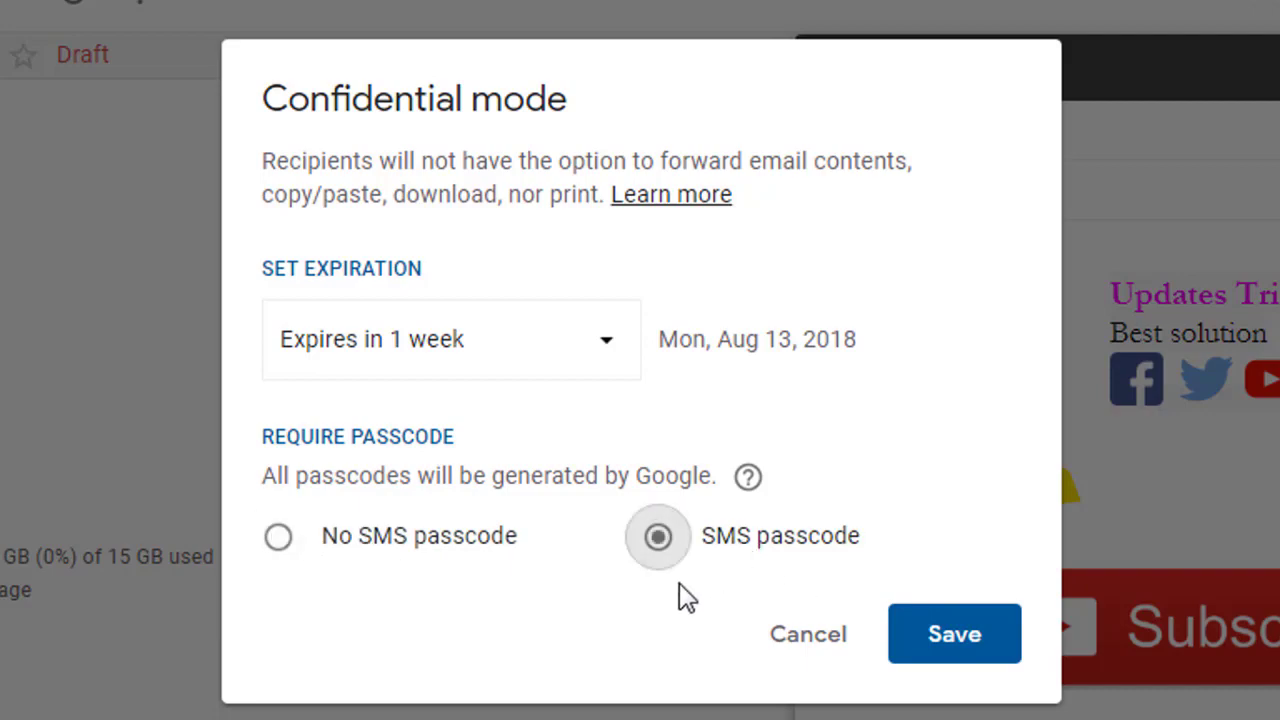
left_click(425, 545)
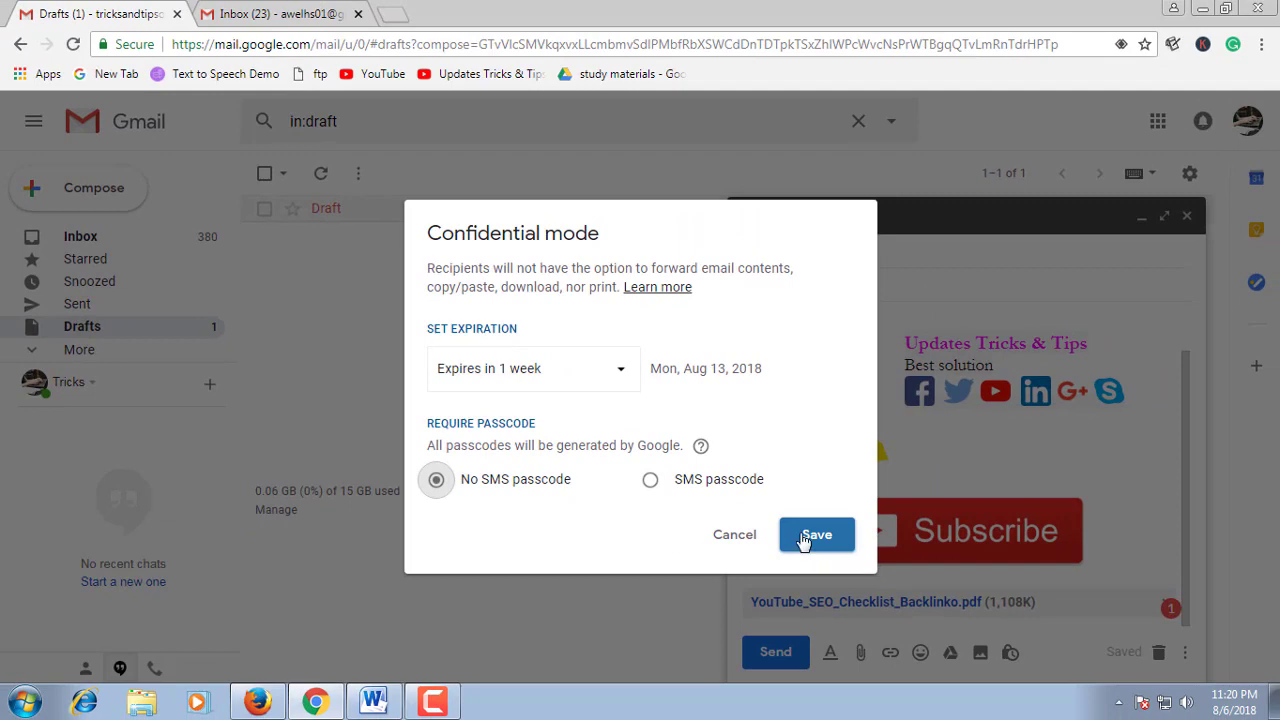
Step: Save confidential mode and review the Aug 13, 2018 expiry and disabled-options notice
left_click(805, 537)
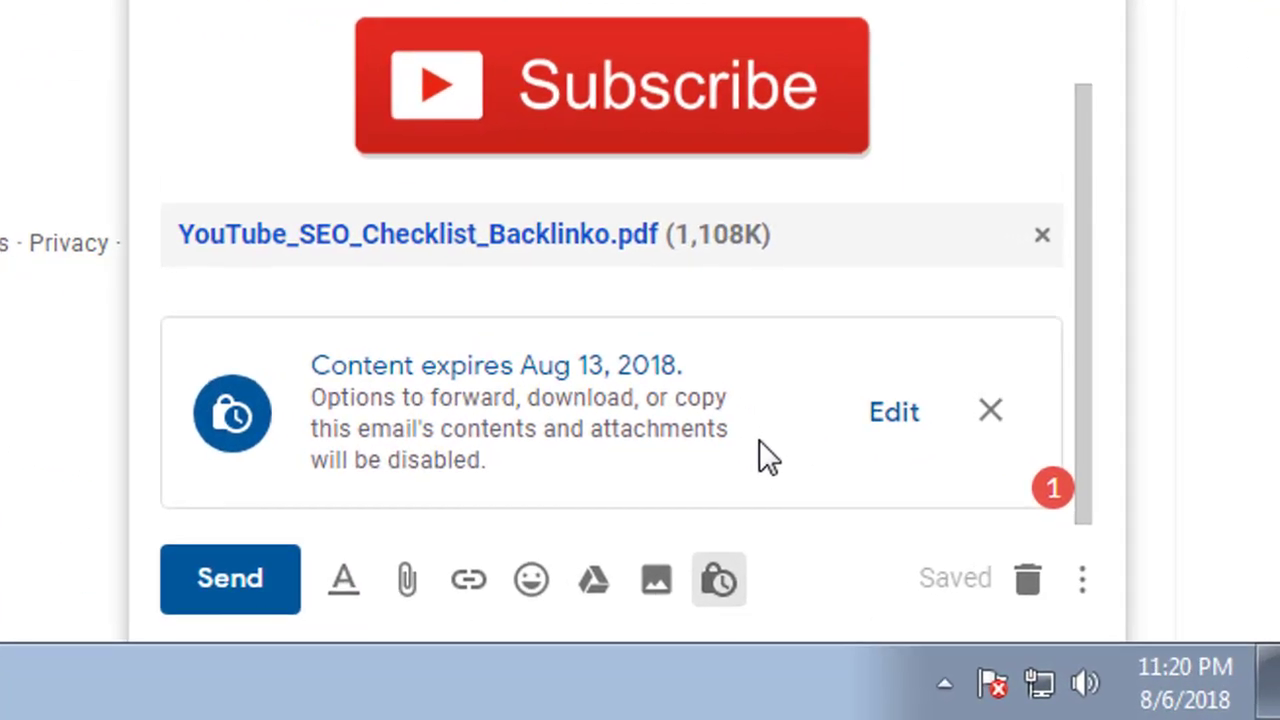
scroll(760, 450, "up", 2)
scroll(537, 277, "down", 2)
left_click_drag(312, 360, 605, 470)
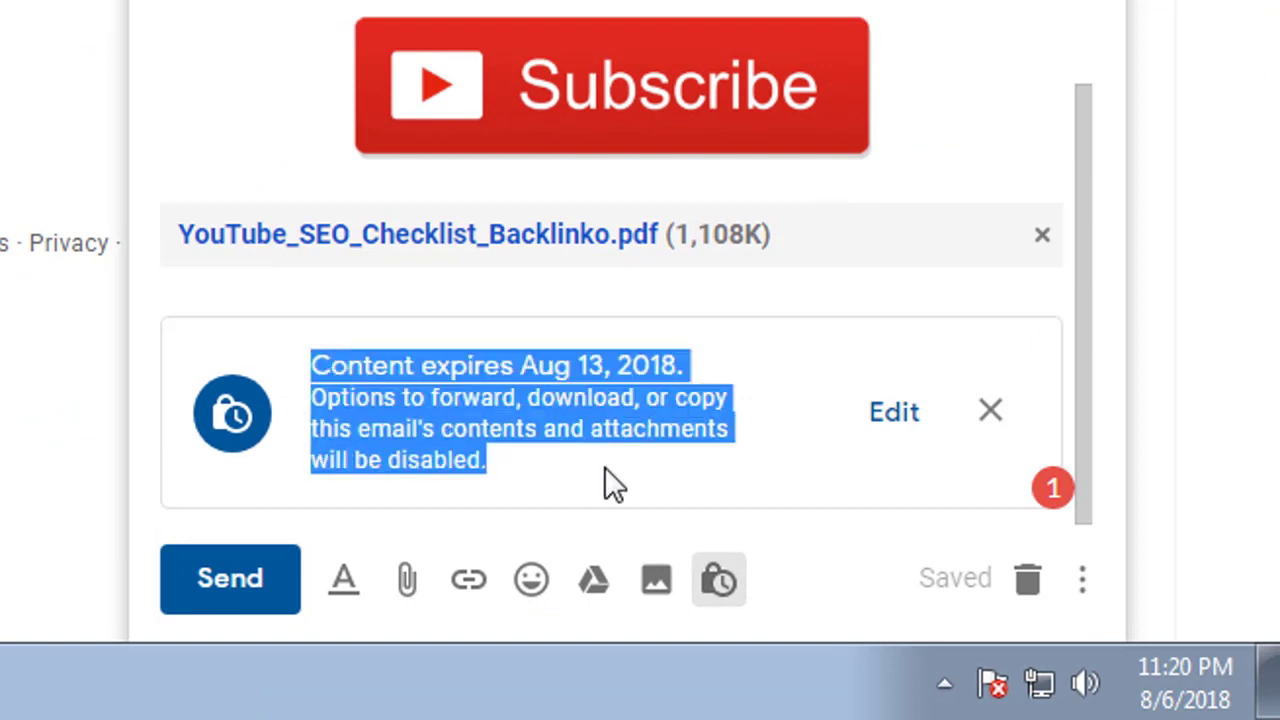
left_click(513, 463)
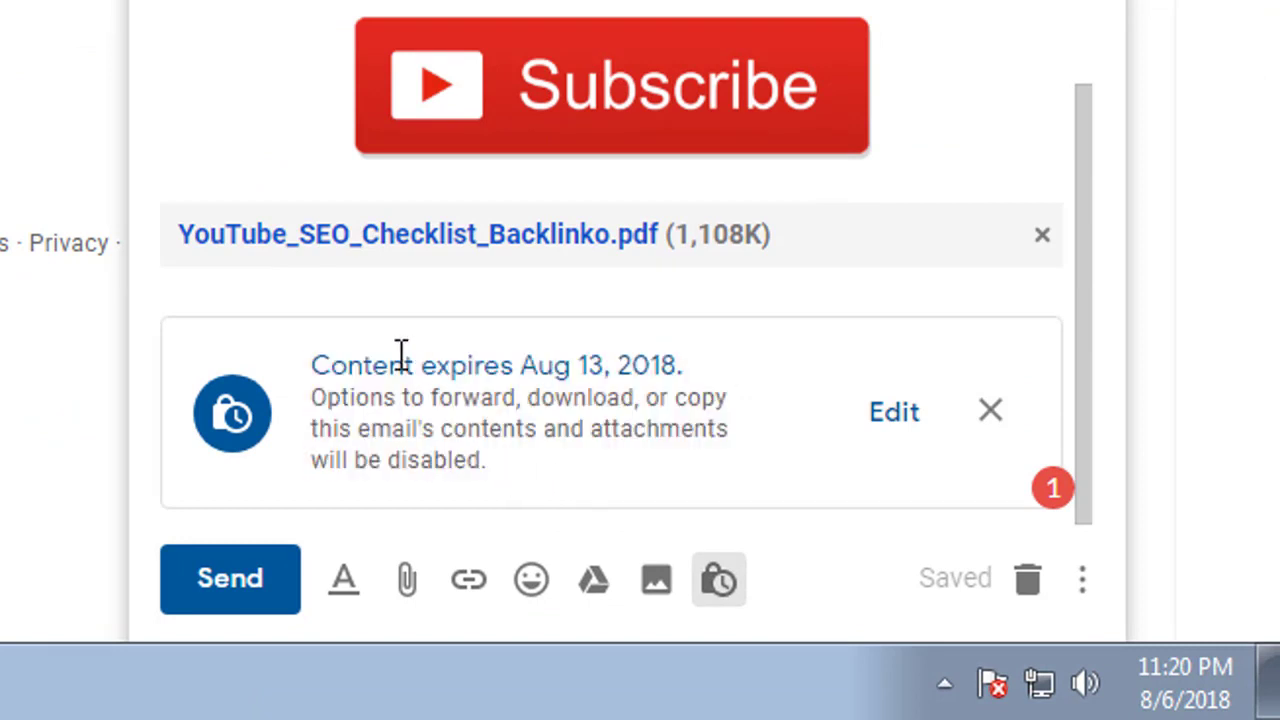
triple_click(685, 363)
left_click(332, 410)
left_click_drag(332, 405, 474, 457)
left_click(509, 466)
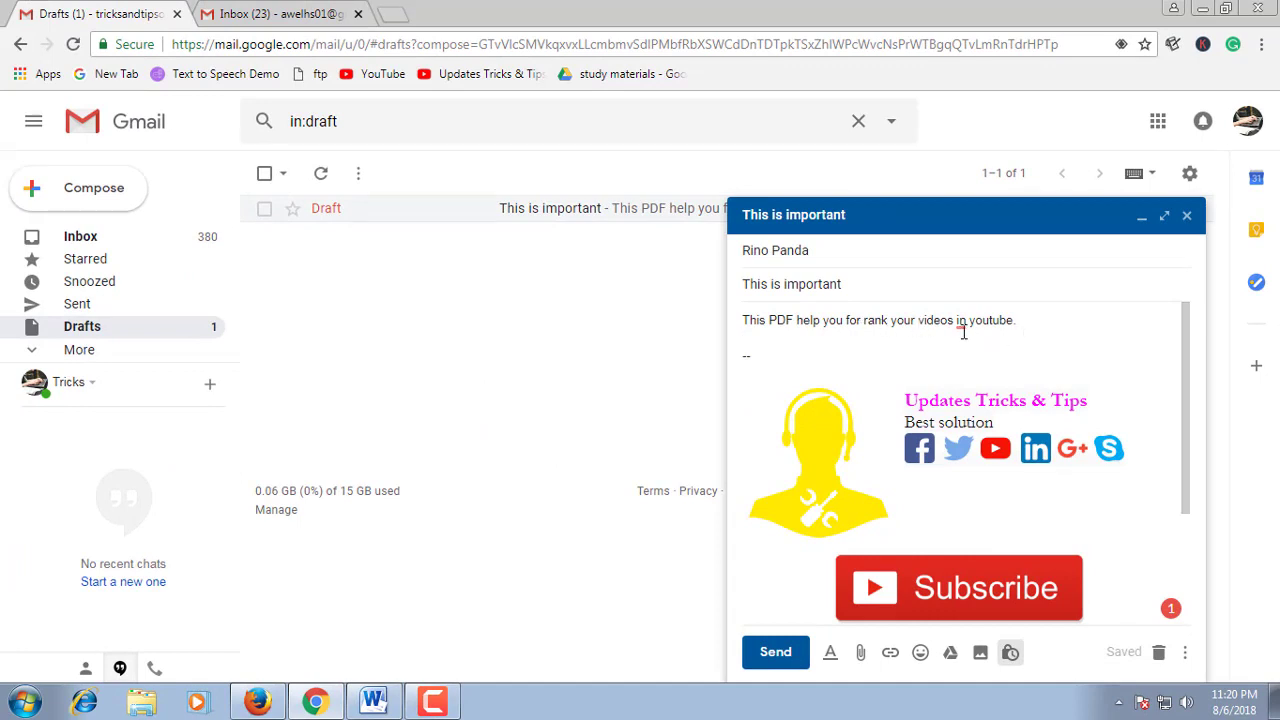
Step: Accept Grammarly's 'on' and 'to' corrections so the body reads 'help you to rank your videos on youtube'
left_click(961, 325)
left_click(993, 382)
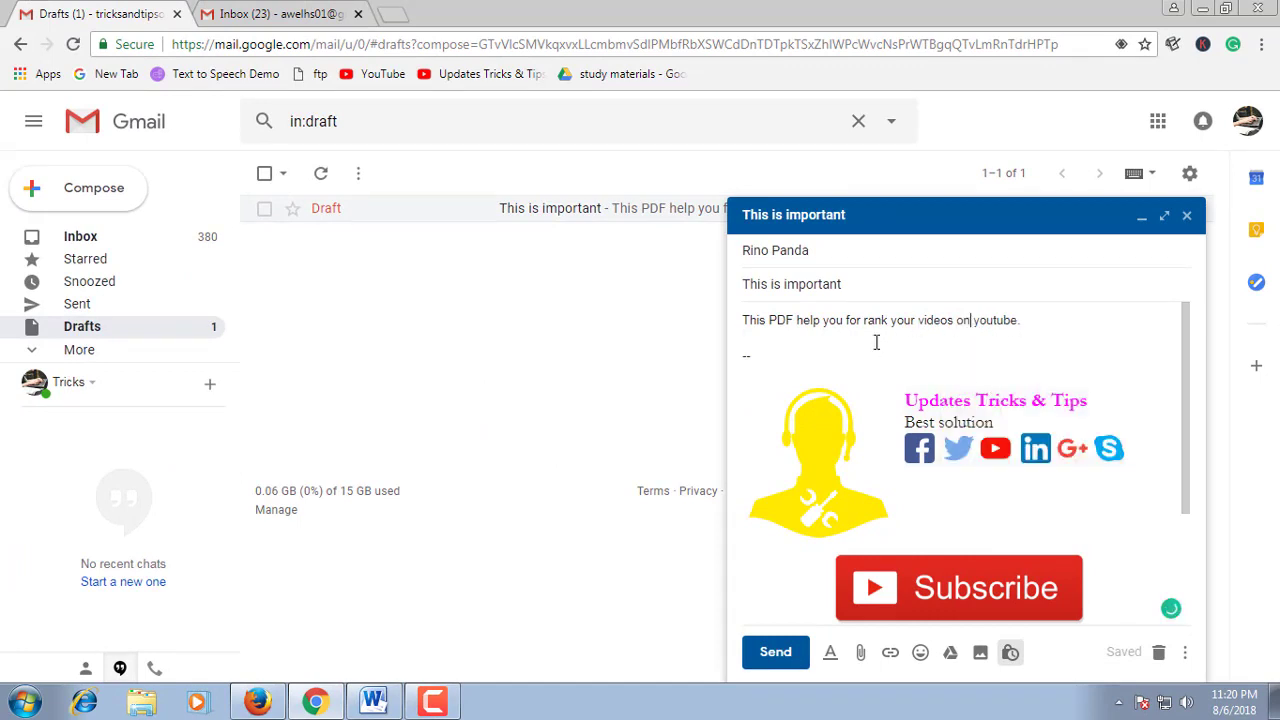
left_click(853, 320)
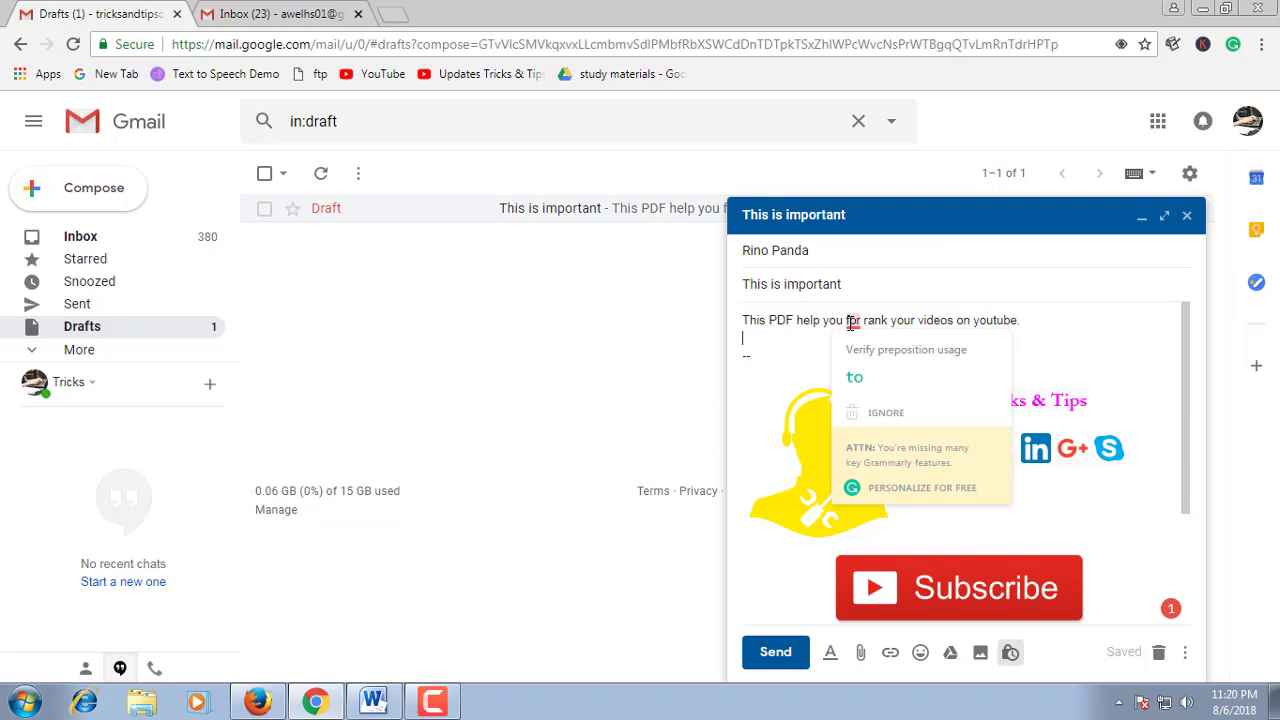
left_click(856, 378)
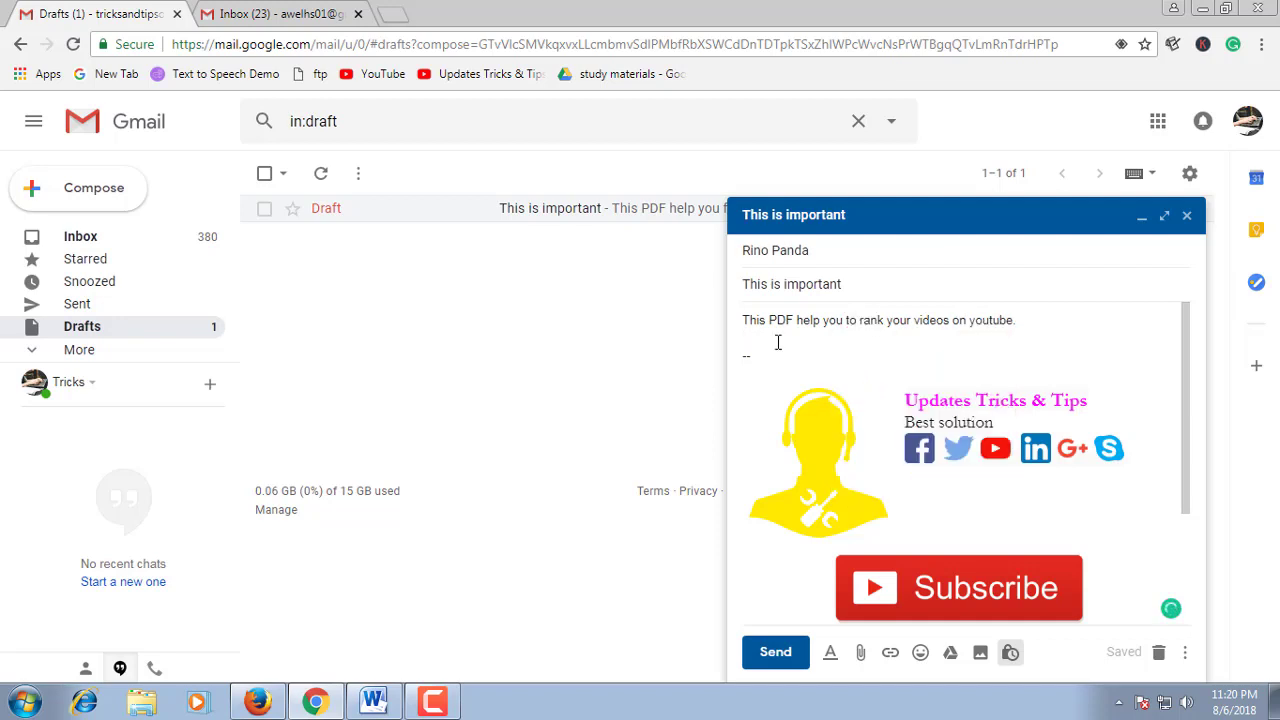
Step: Send the confidential message
scroll(885, 410, "down", 3)
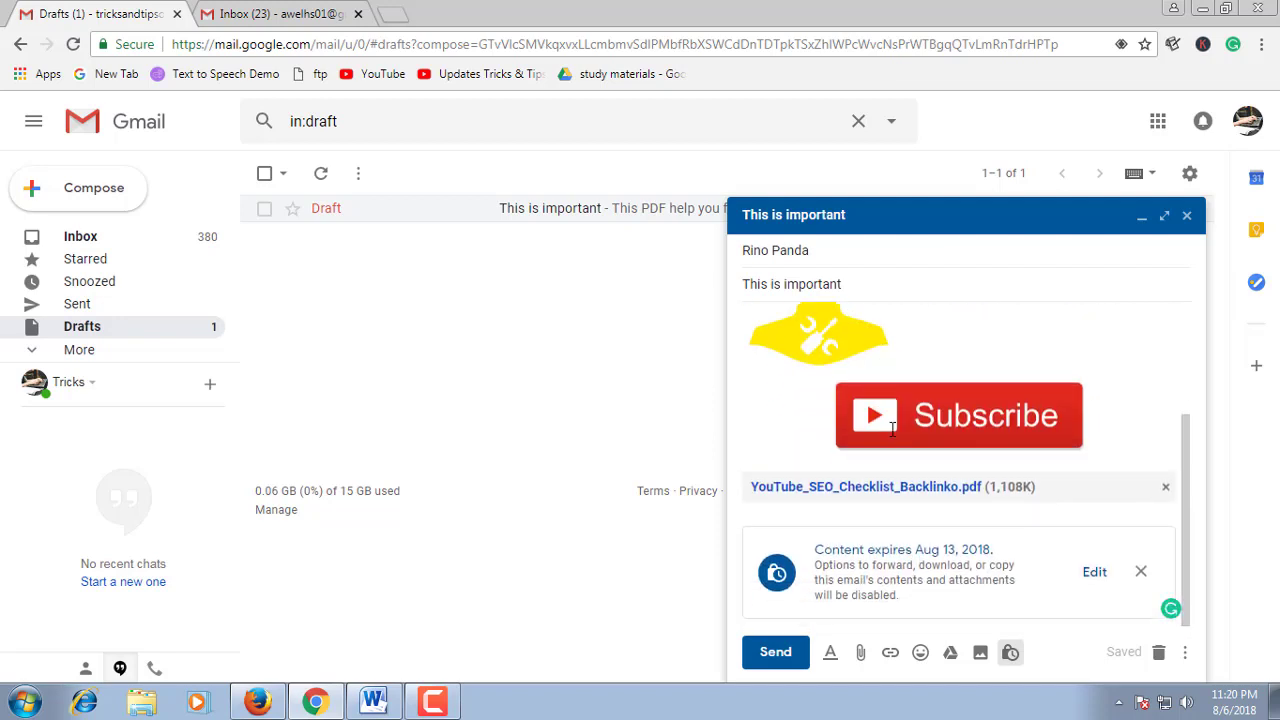
scroll(893, 418, "up", 1)
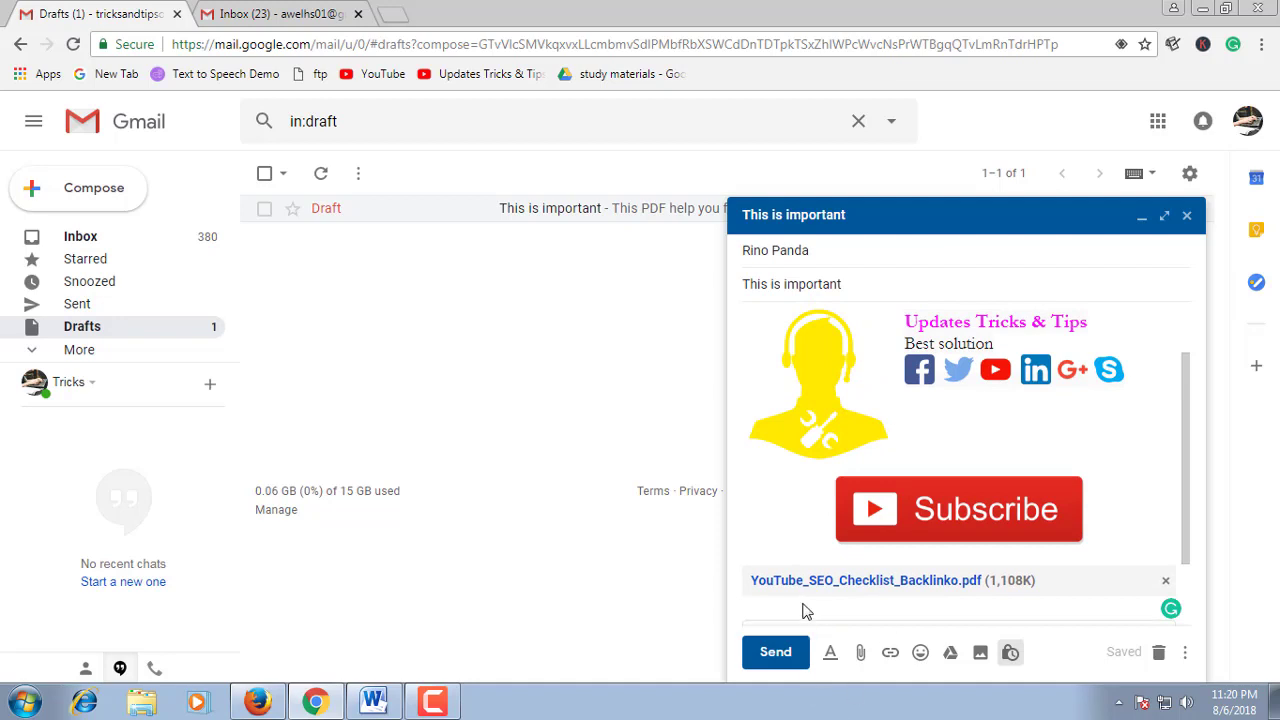
scroll(800, 606, "down", 1)
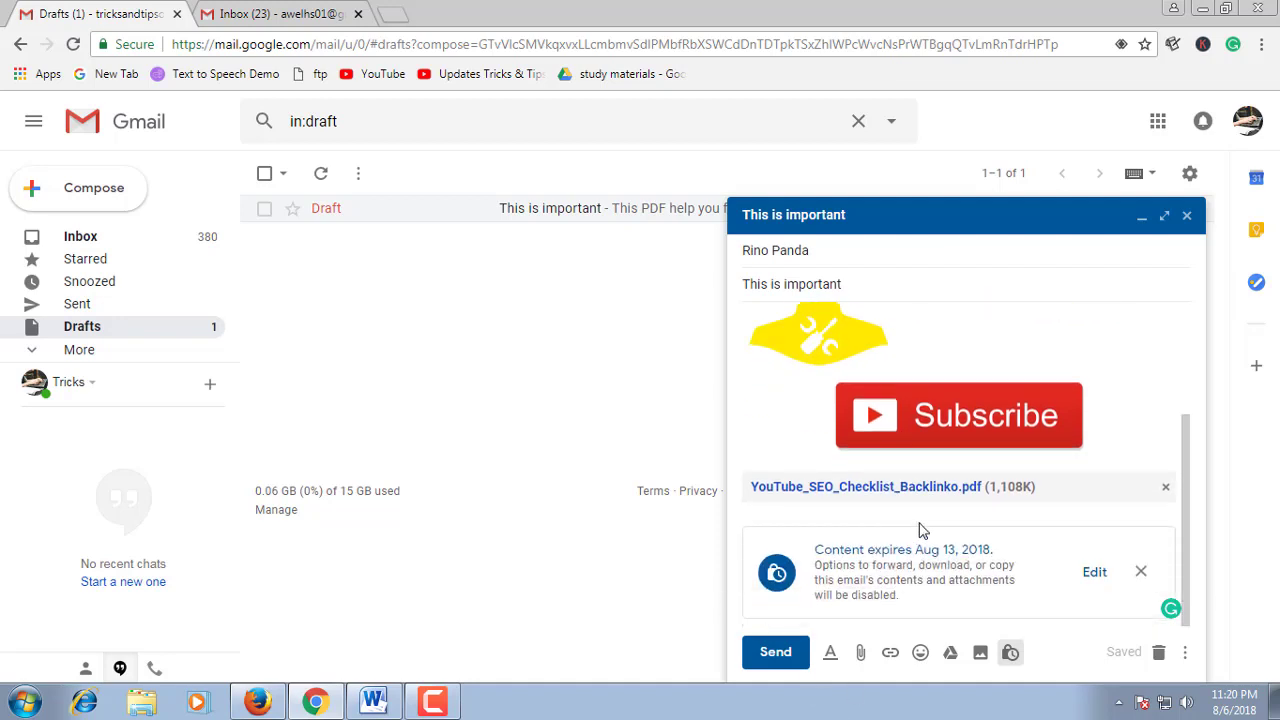
left_click(776, 655)
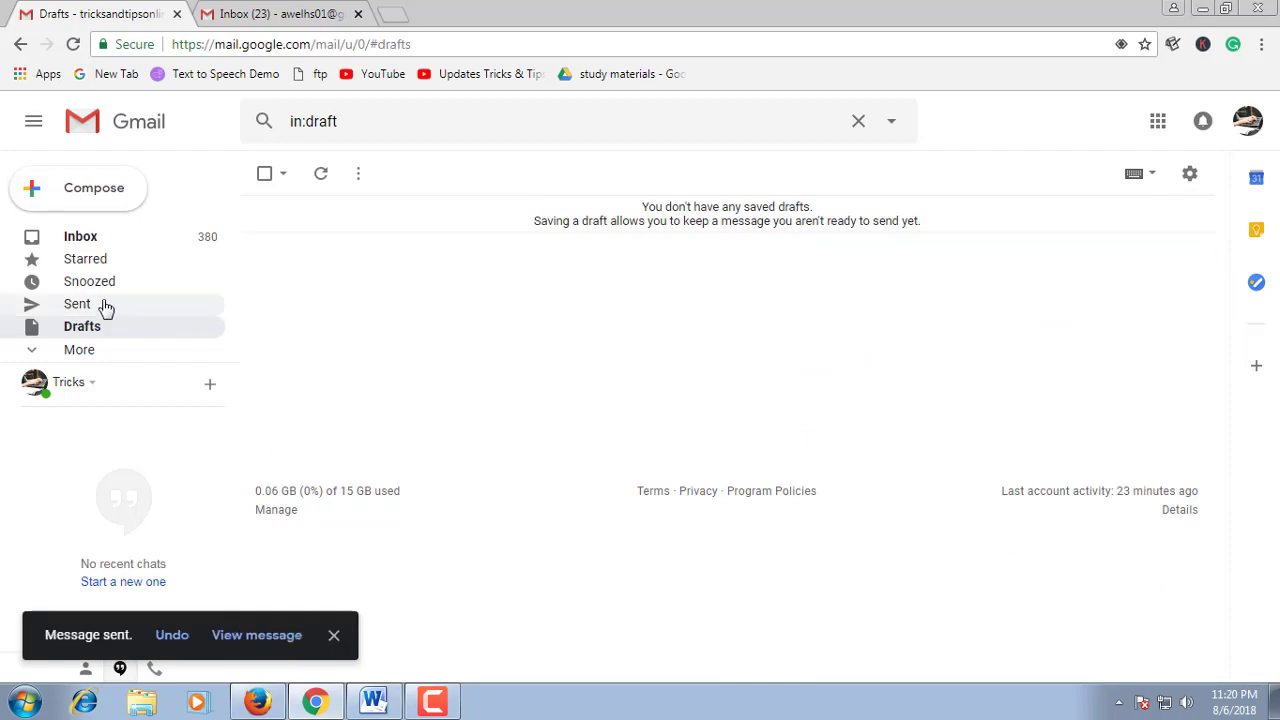
mouse_move(82, 252)
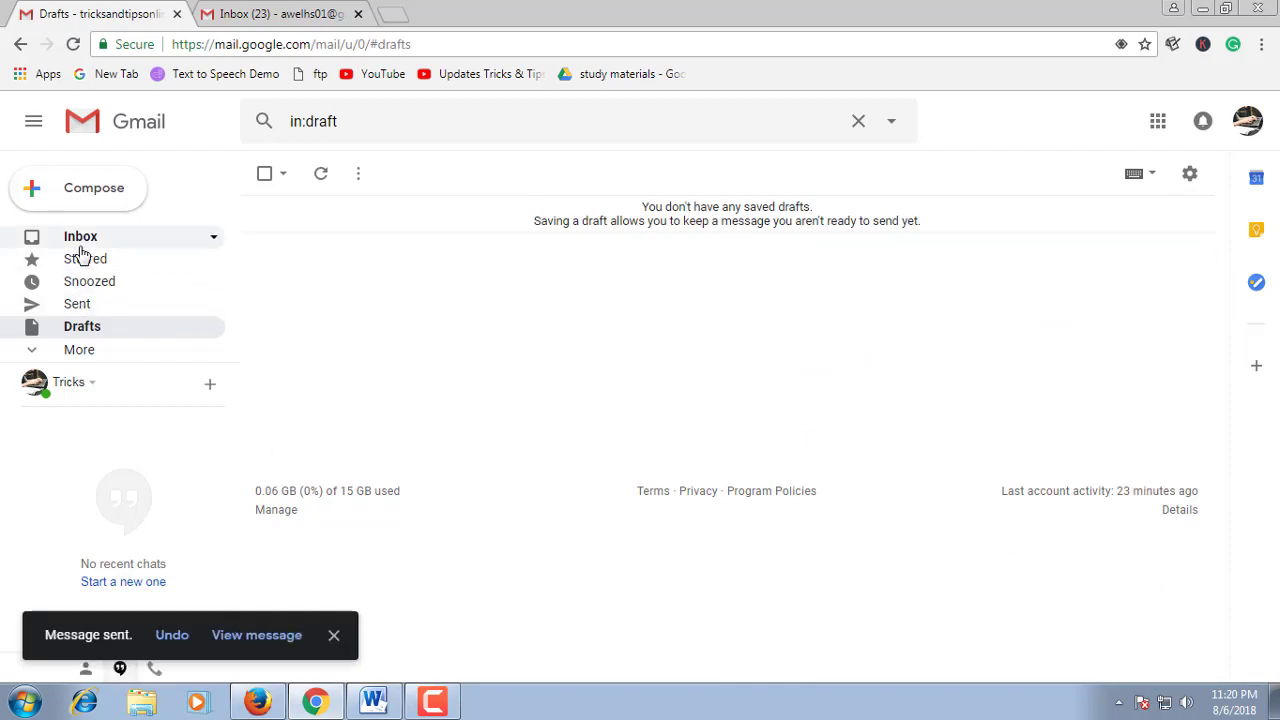
Step: Switch to the recipient's Gmail account and refresh the inbox to find 'This is important'
left_click(81, 244)
left_click(290, 12)
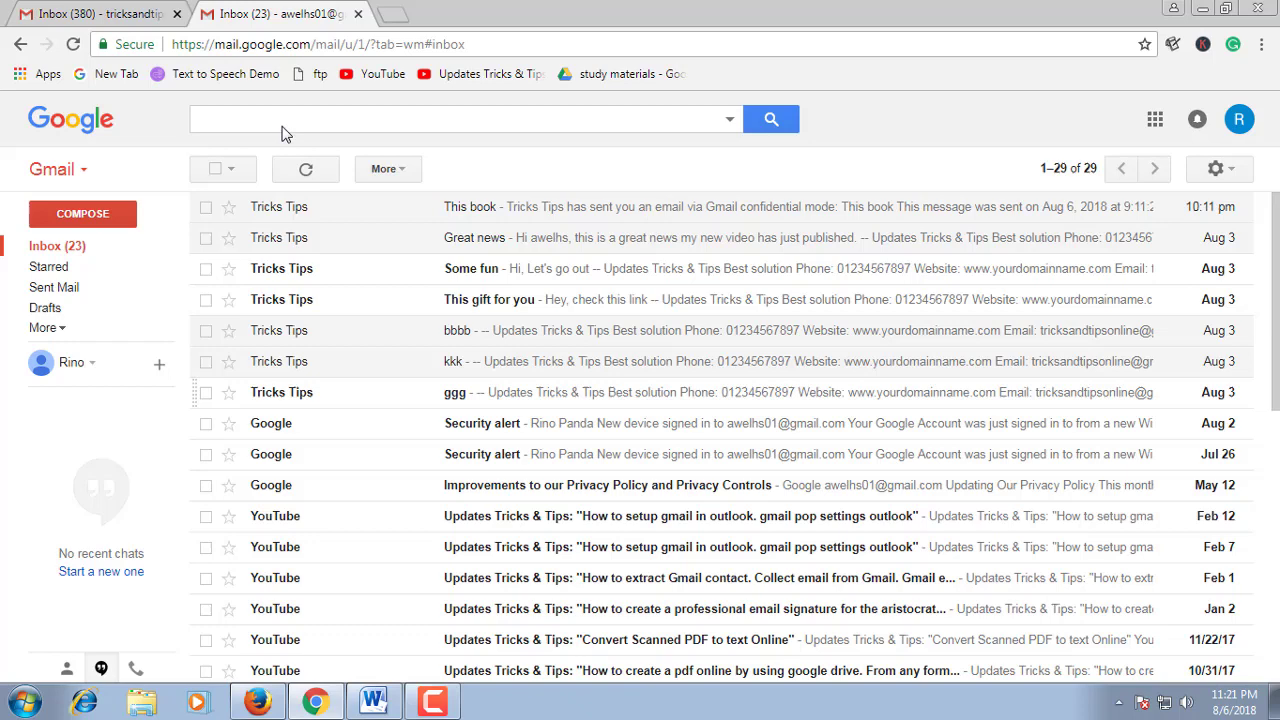
left_click(306, 169)
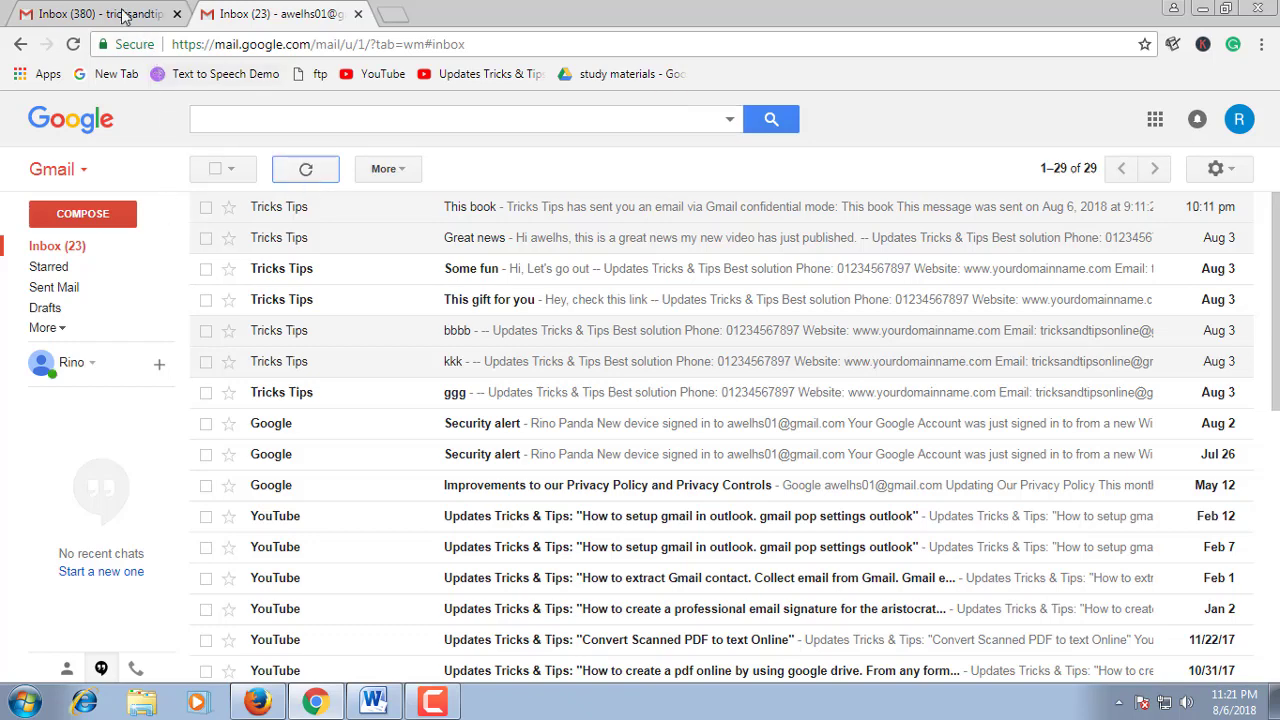
left_click(110, 248)
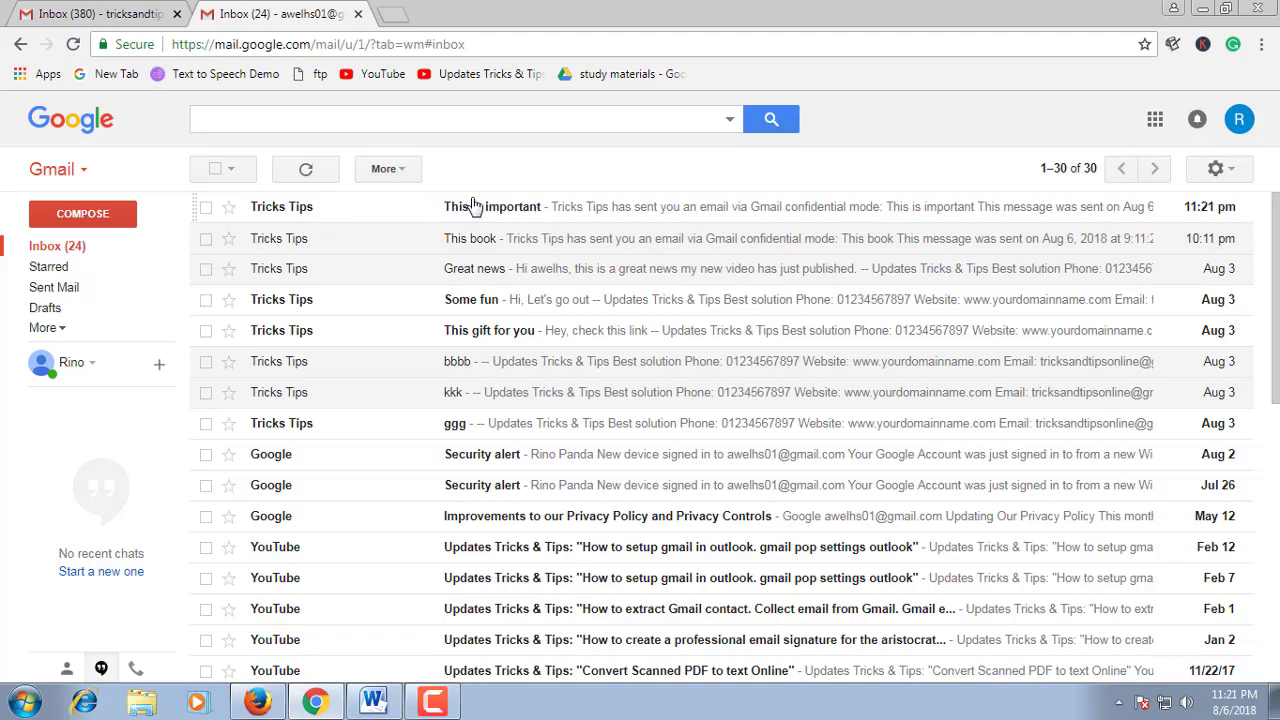
Step: Open the 'This is important' email and review its confidential notice, sent date and link note
left_click(565, 215)
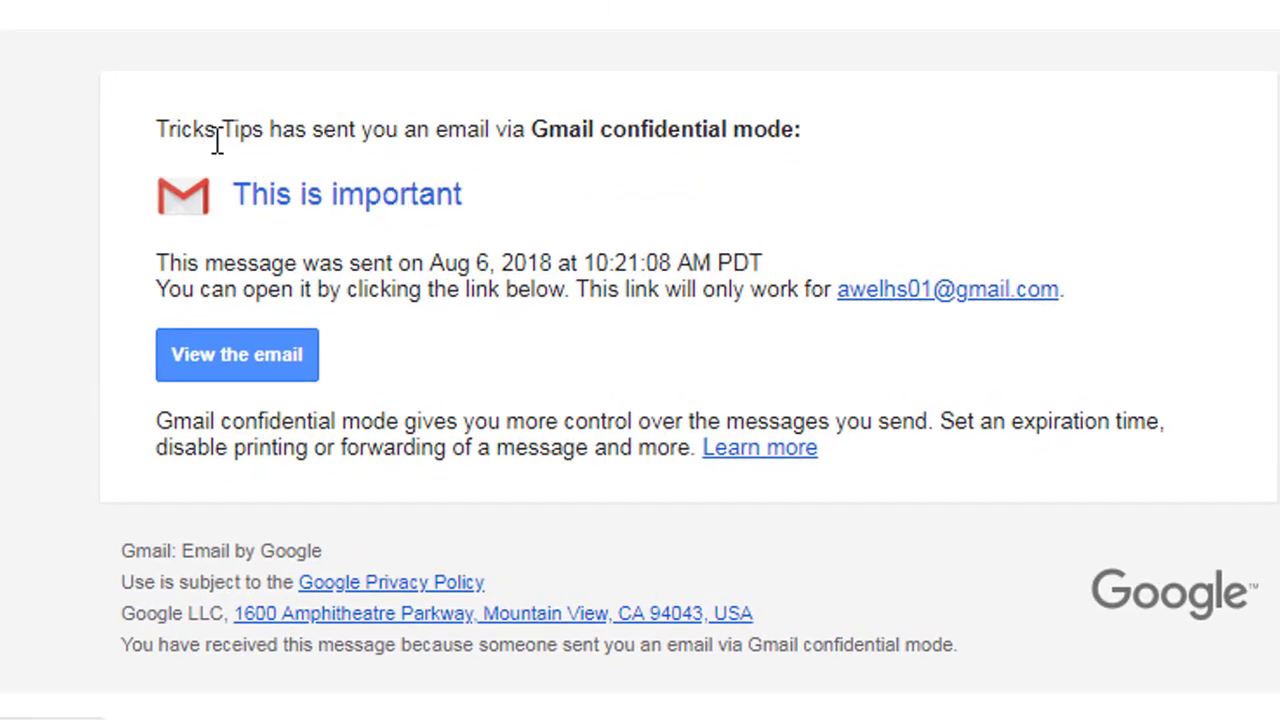
left_click_drag(177, 129, 836, 152)
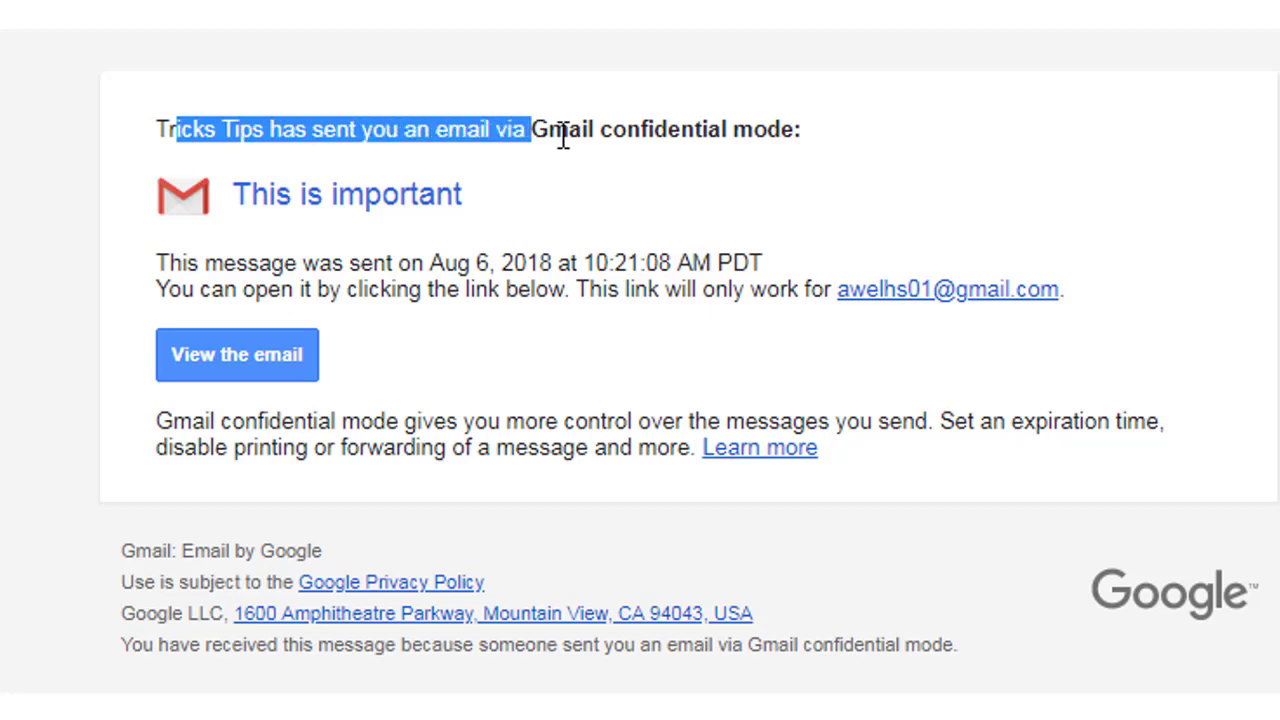
left_click(658, 200)
mouse_move(156, 262)
left_mouse_down()
mouse_move(749, 266)
mouse_move(765, 285)
left_mouse_up()
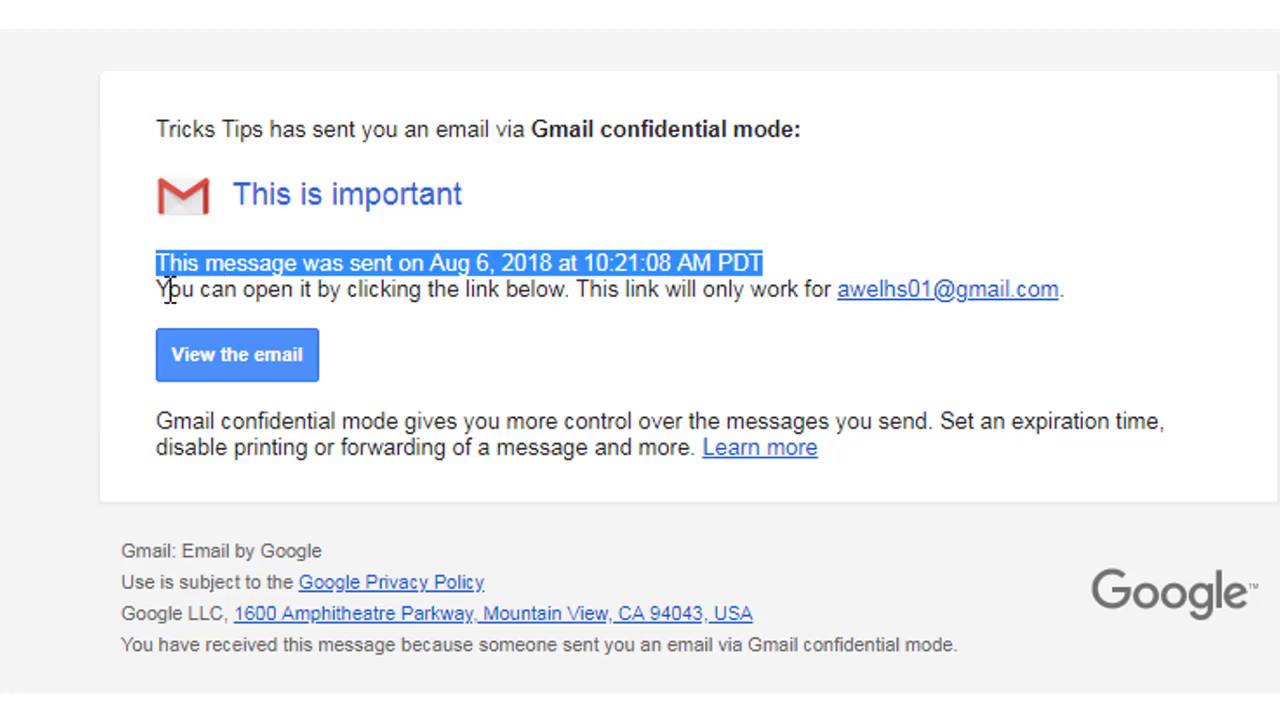
mouse_move(170, 290)
left_mouse_down()
mouse_move(871, 294)
mouse_move(1097, 323)
left_mouse_up()
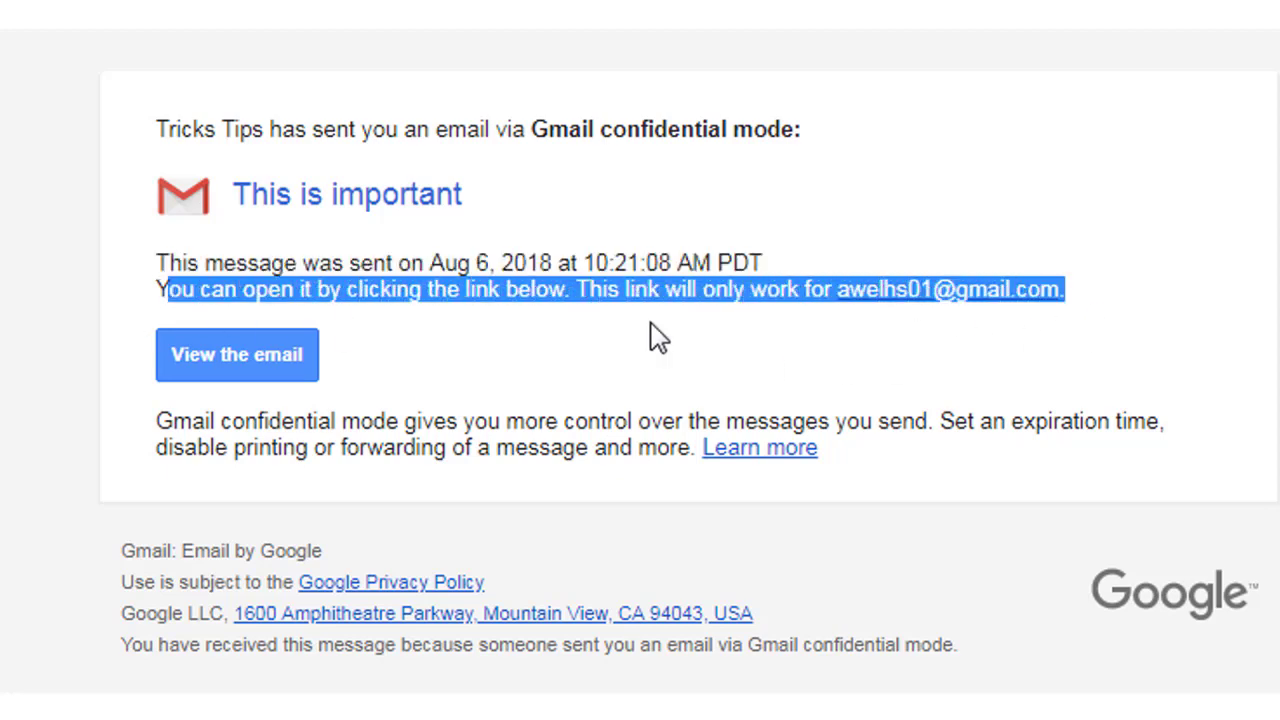
left_click(758, 252)
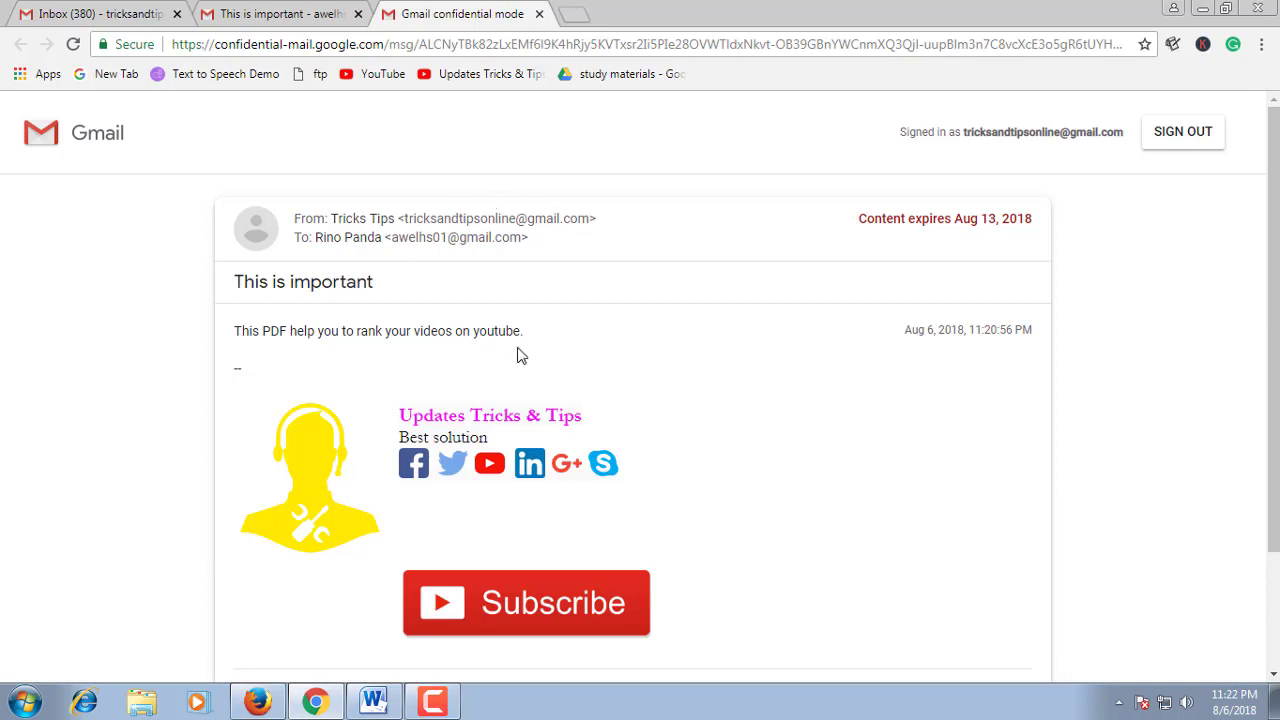
Step: Review the confidential message page, then return to the recipient's mail tab
scroll(520, 355, "down", 3)
scroll(526, 354, "up", 3)
left_click(245, 12)
Step: Open the ordinary Great news email from the recipient's inbox
left_click(226, 169)
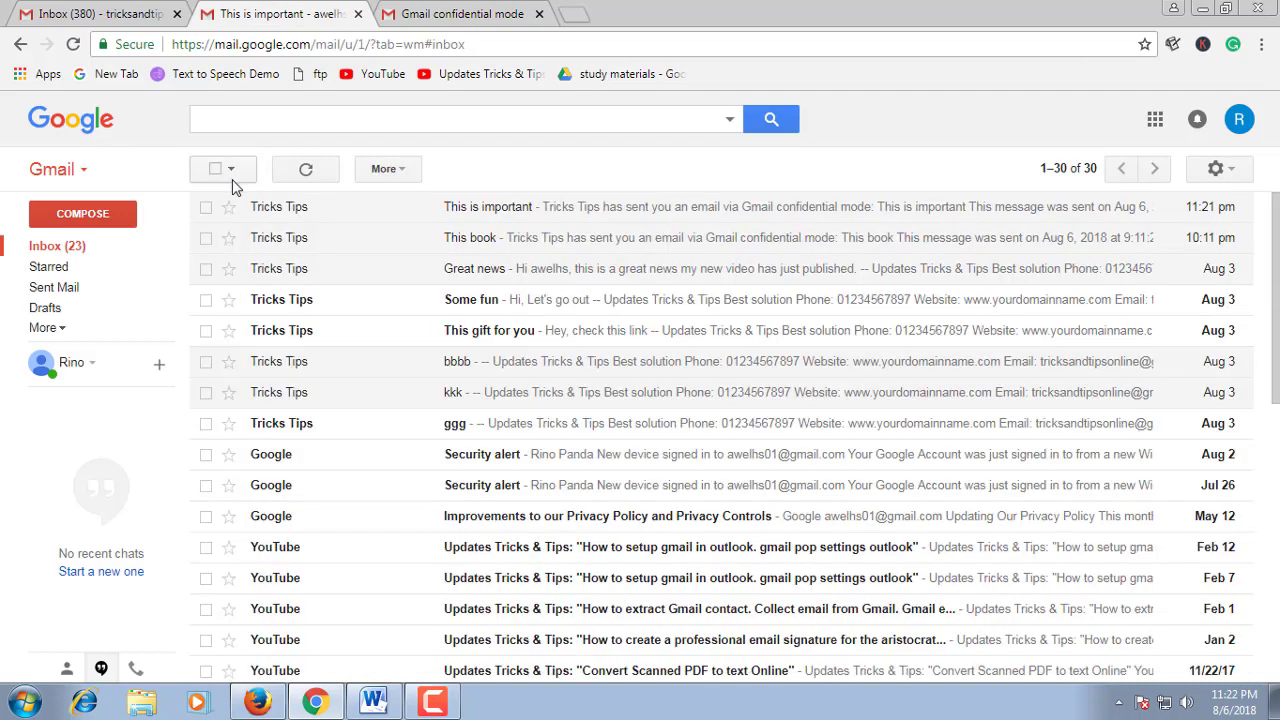
left_click(489, 277)
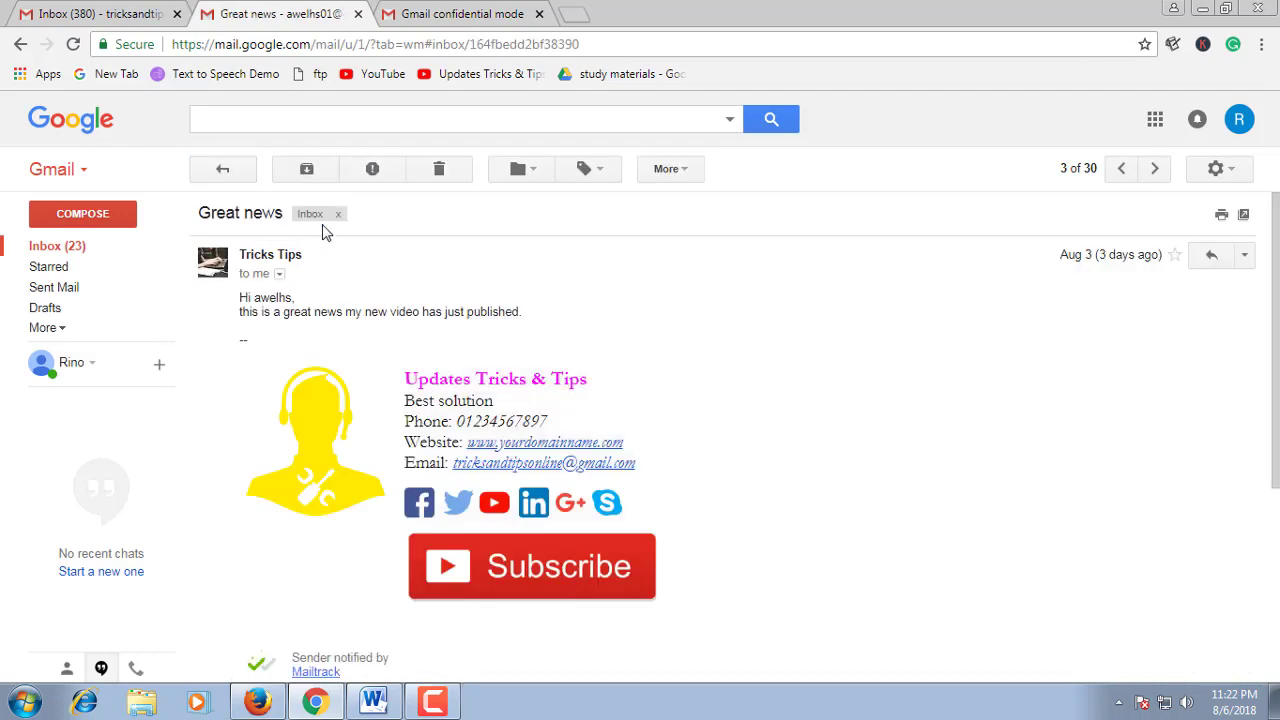
scroll(480, 448, "down", 3)
scroll(560, 332, "up", 1)
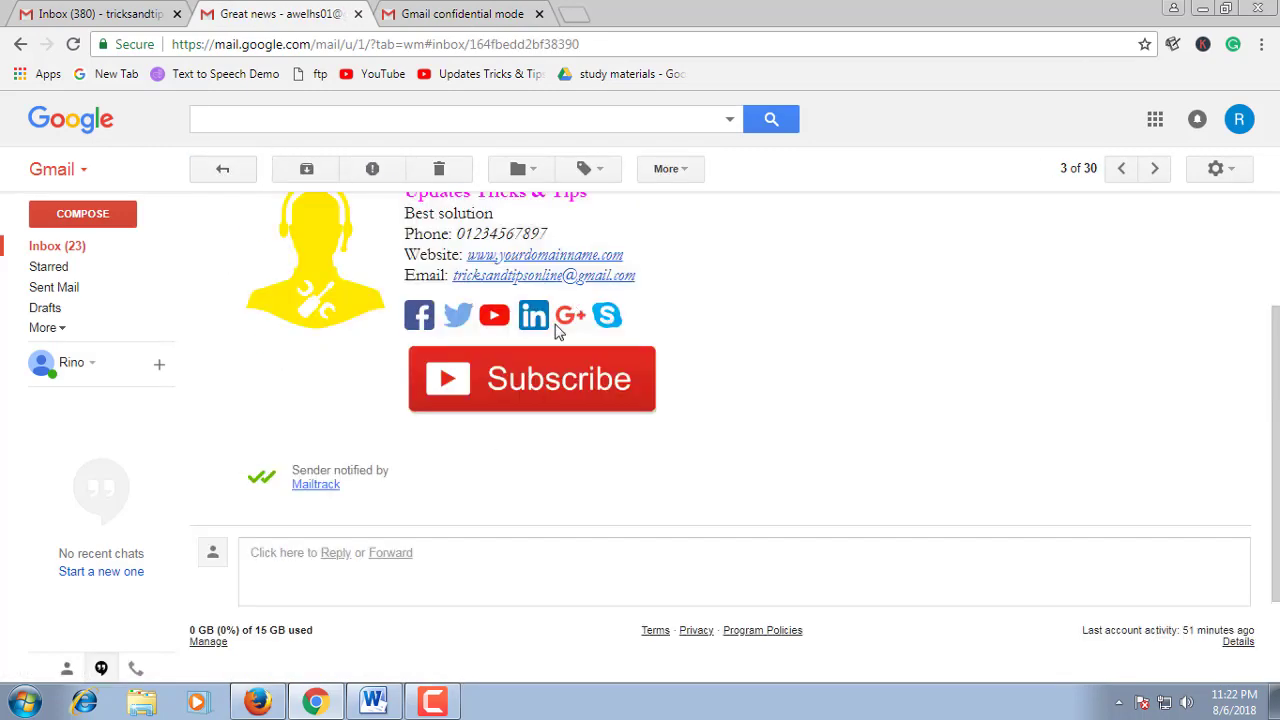
Step: Start forwarding the Great news email to confirm normal forwarding, then return to the confidential page
left_click(388, 553)
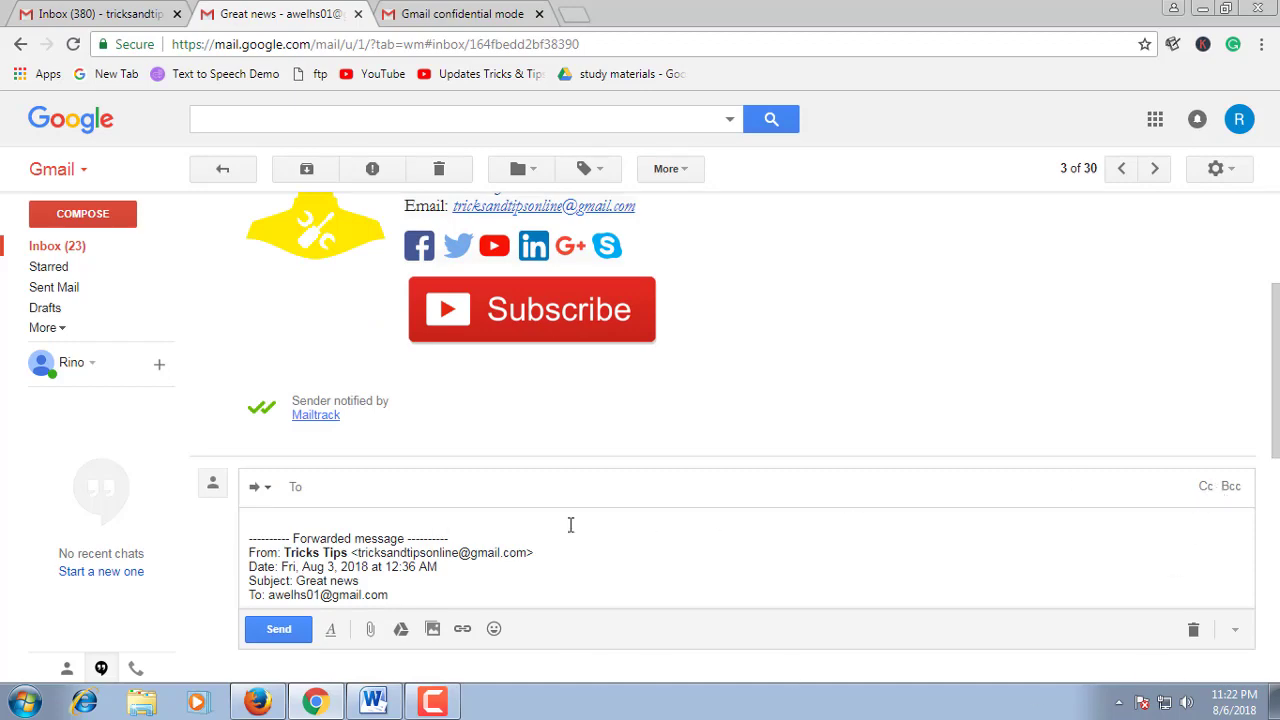
scroll(453, 441, "up", 3)
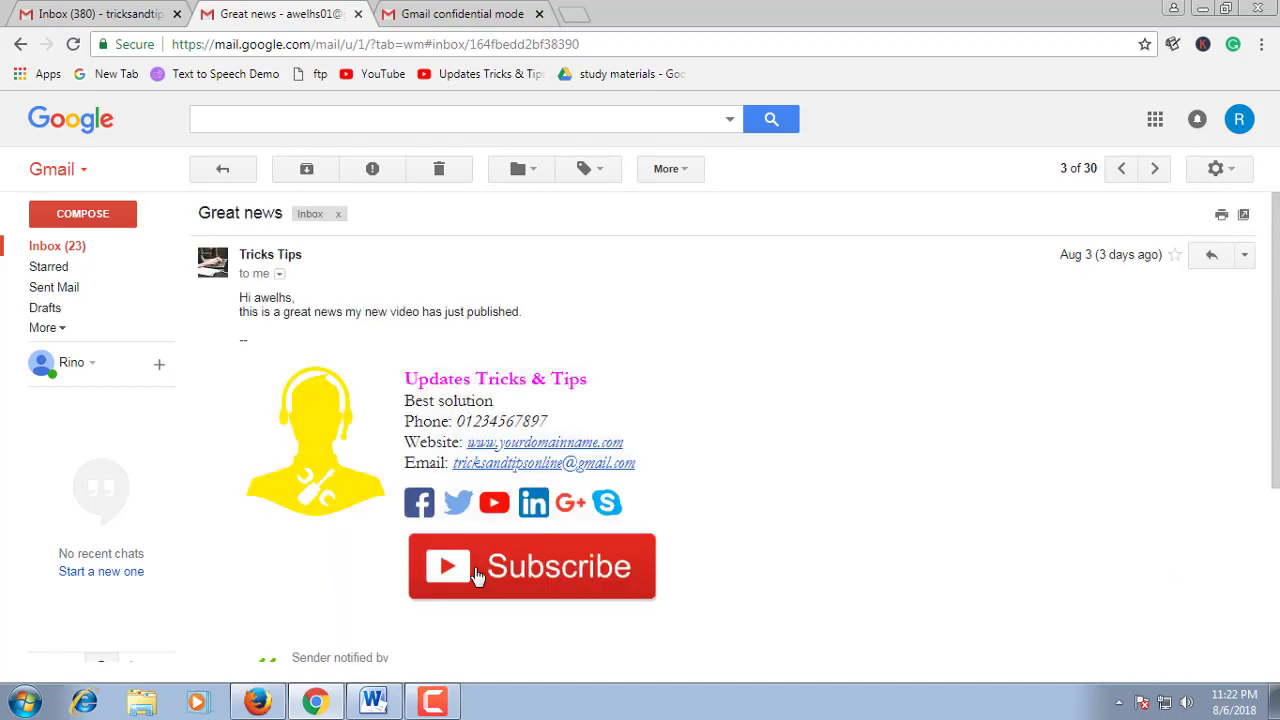
scroll(474, 574, "down", 3)
scroll(474, 574, "up", 2)
scroll(474, 574, "up", 2)
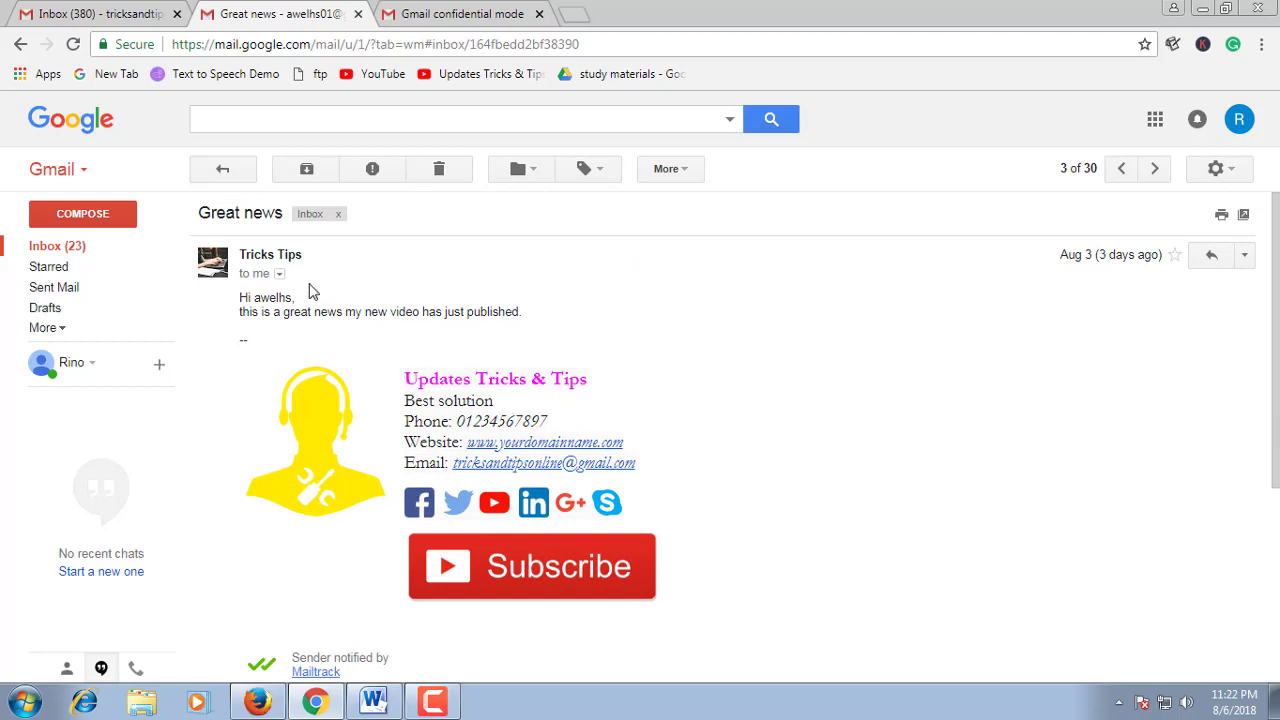
left_click_drag(270, 302, 494, 312)
left_click(494, 312)
left_click(497, 12)
Step: Preview YouTube_SEO_Checklist_Backlinko.pdf through page 4 of 5, then close the preview
scroll(551, 434, "down", 3)
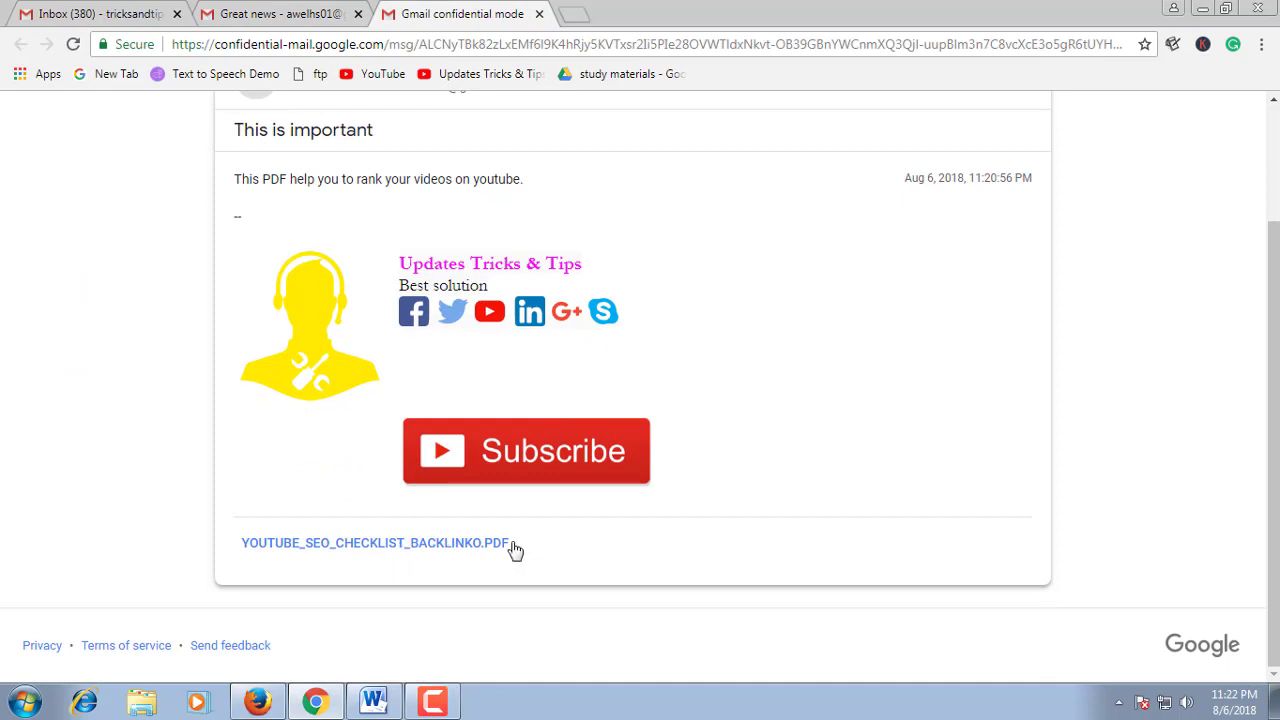
left_click(443, 545)
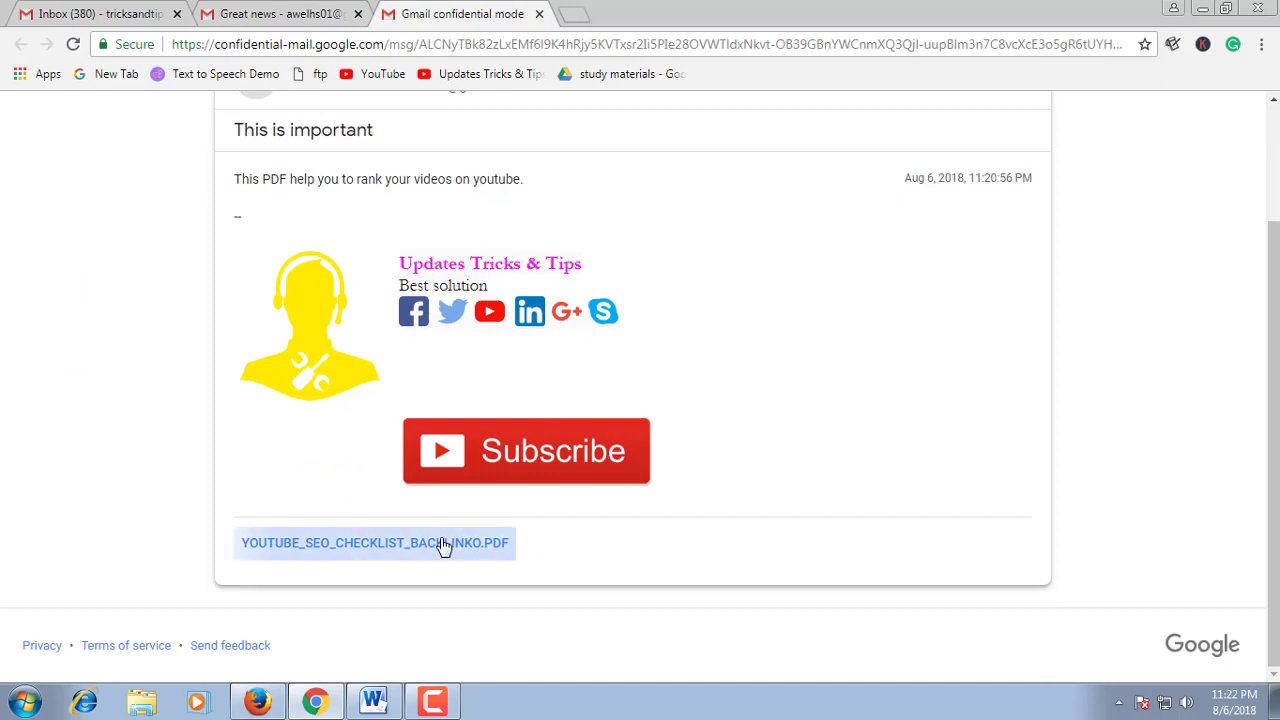
left_click(256, 545)
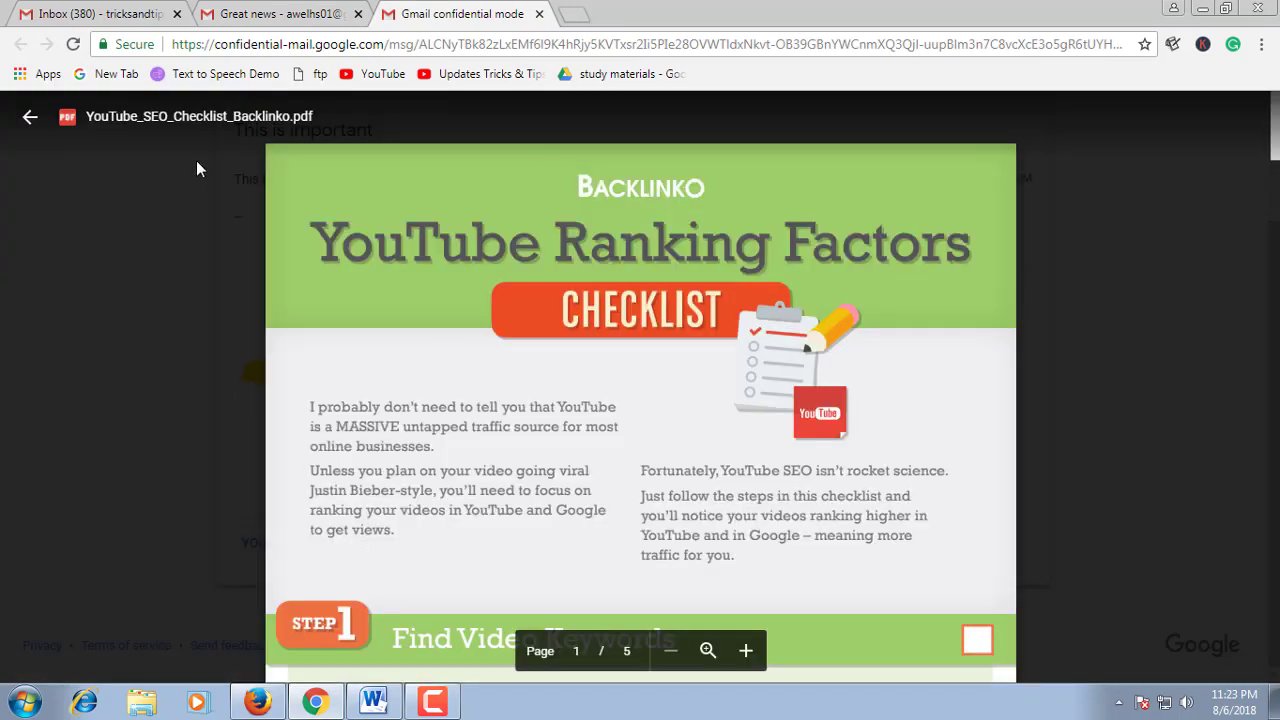
scroll(763, 355, "down", 5)
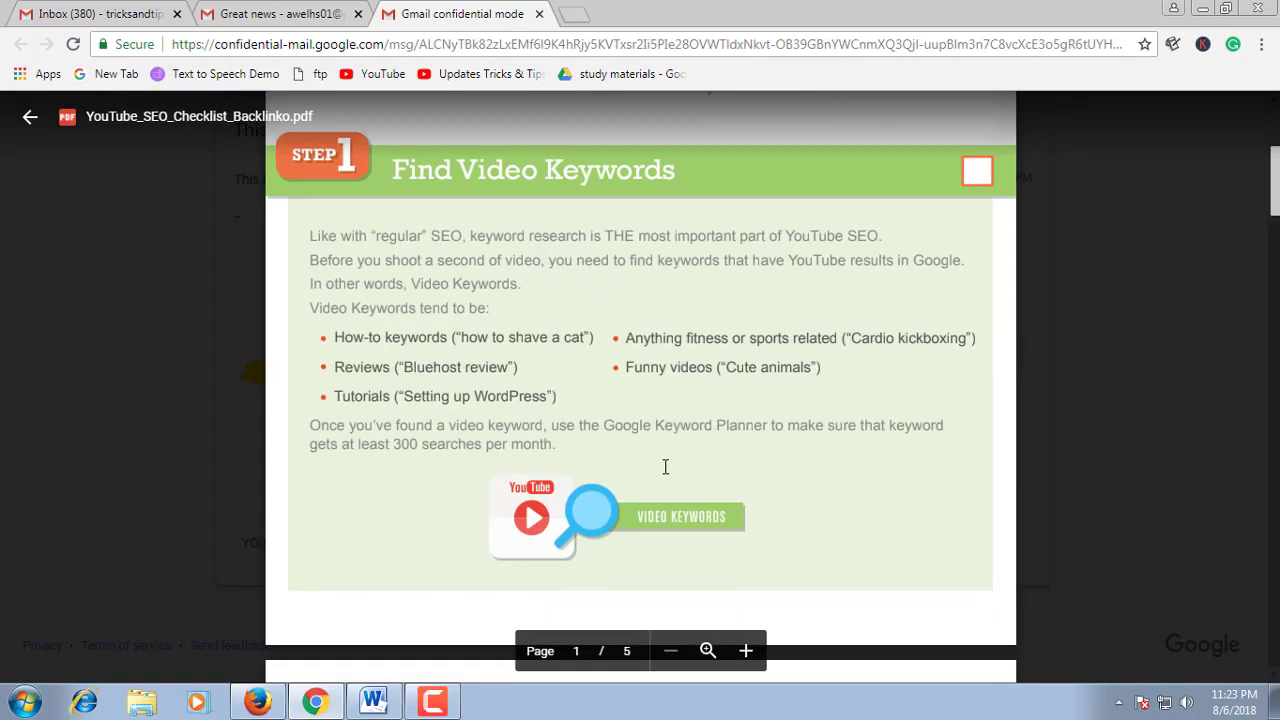
scroll(666, 466, "down", 5)
scroll(666, 466, "down", 5)
left_click_drag(666, 466, 757, 506)
scroll(757, 506, "down", 10)
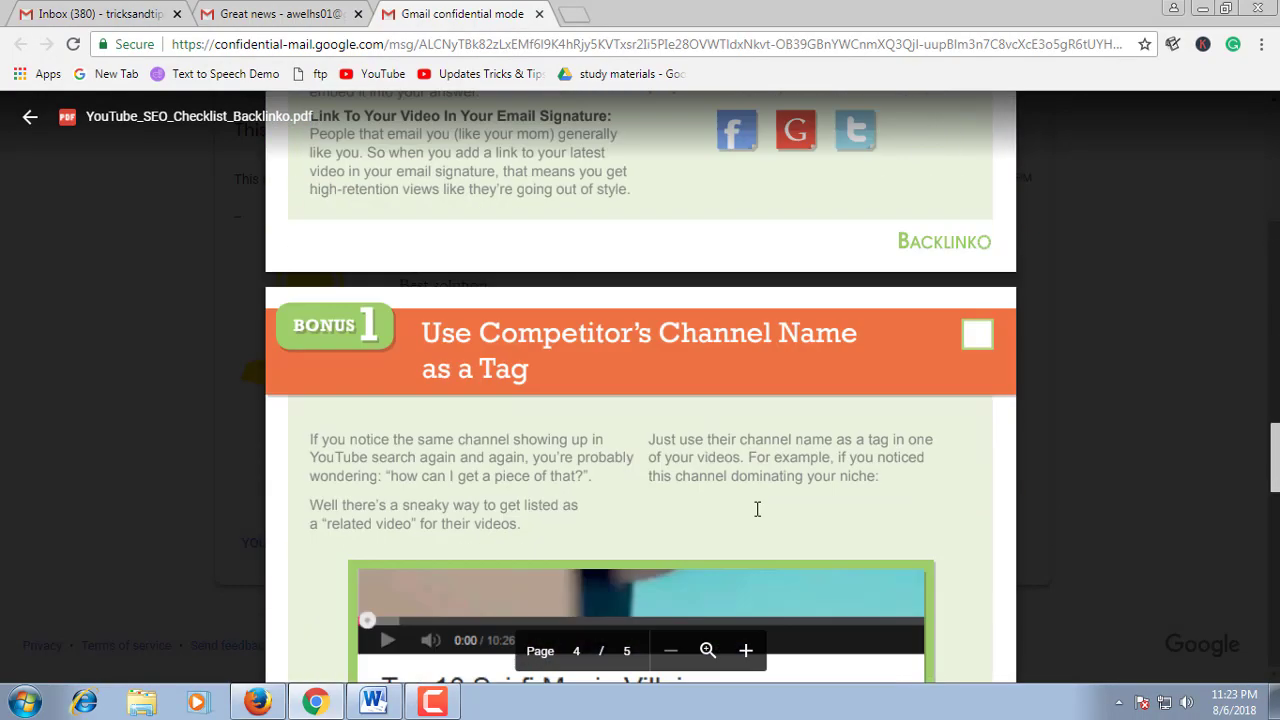
left_click(30, 116)
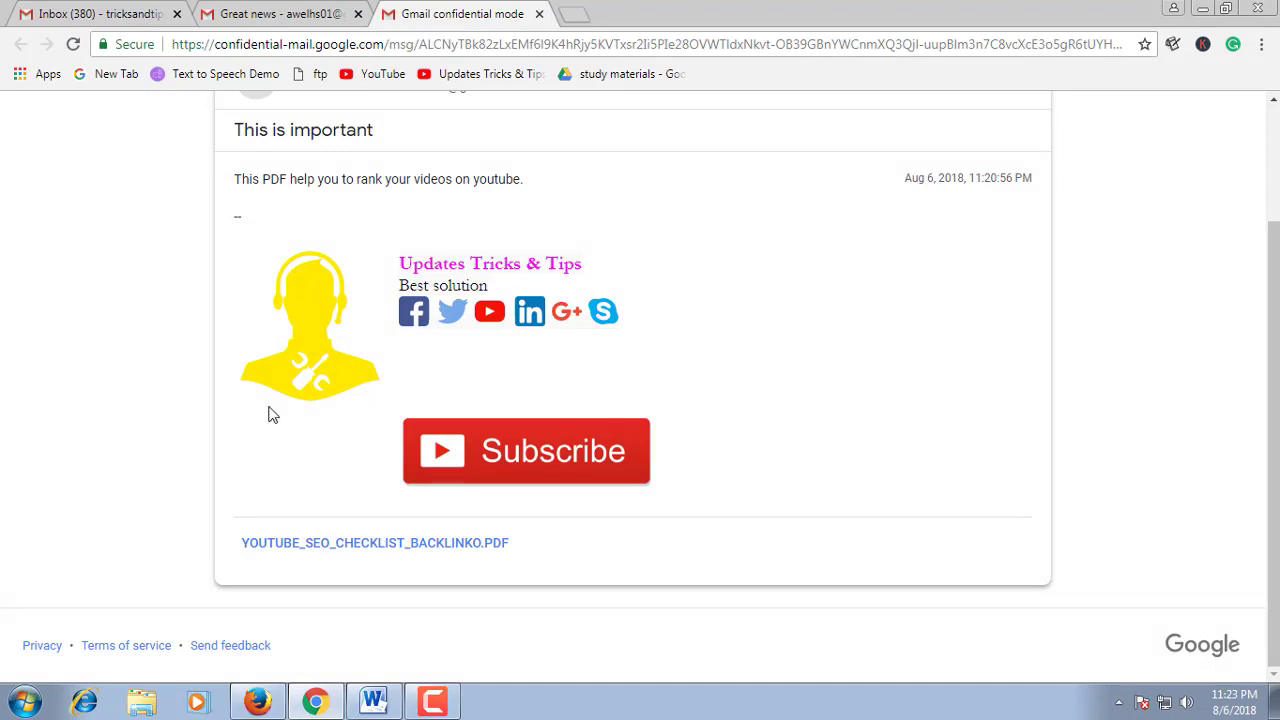
Step: Highlight the confidential page's 'Signed in as' account address, then return to the Great news email
scroll(445, 425, "up", 3)
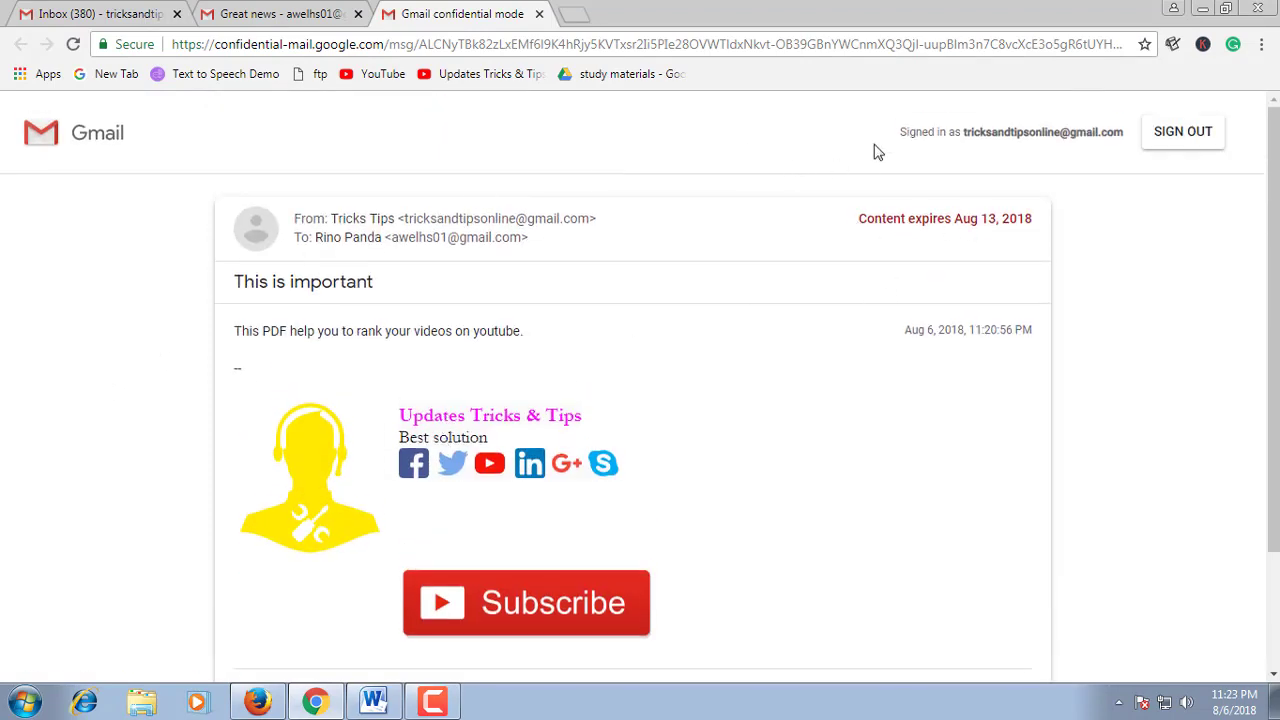
double_click(977, 134)
left_click(977, 177)
double_click(964, 132)
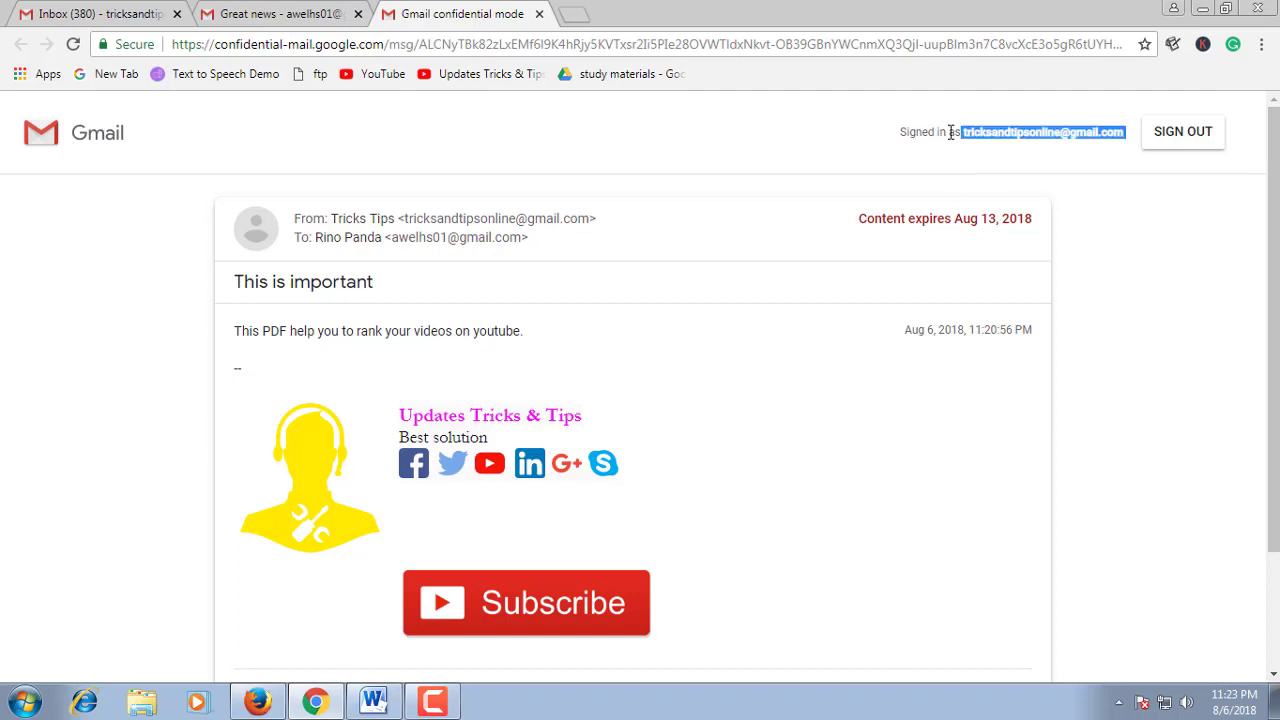
left_click_drag(950, 132, 902, 132)
left_click(902, 138)
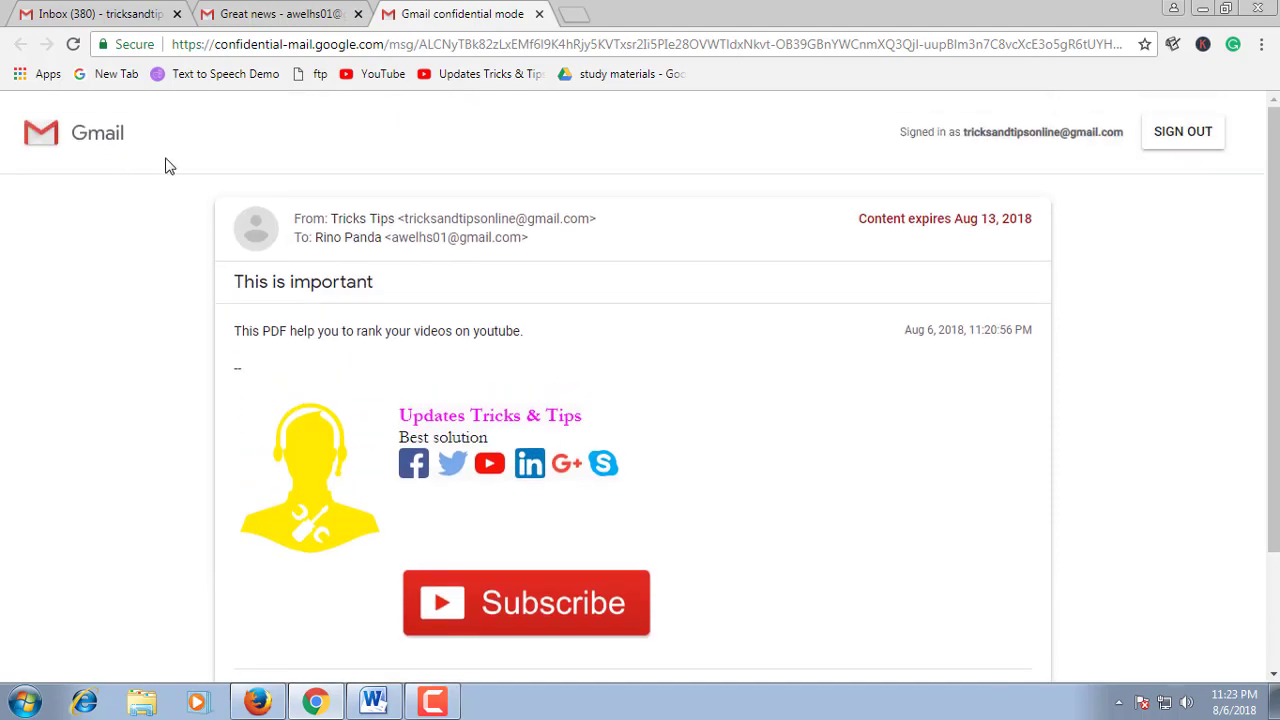
left_click(318, 12)
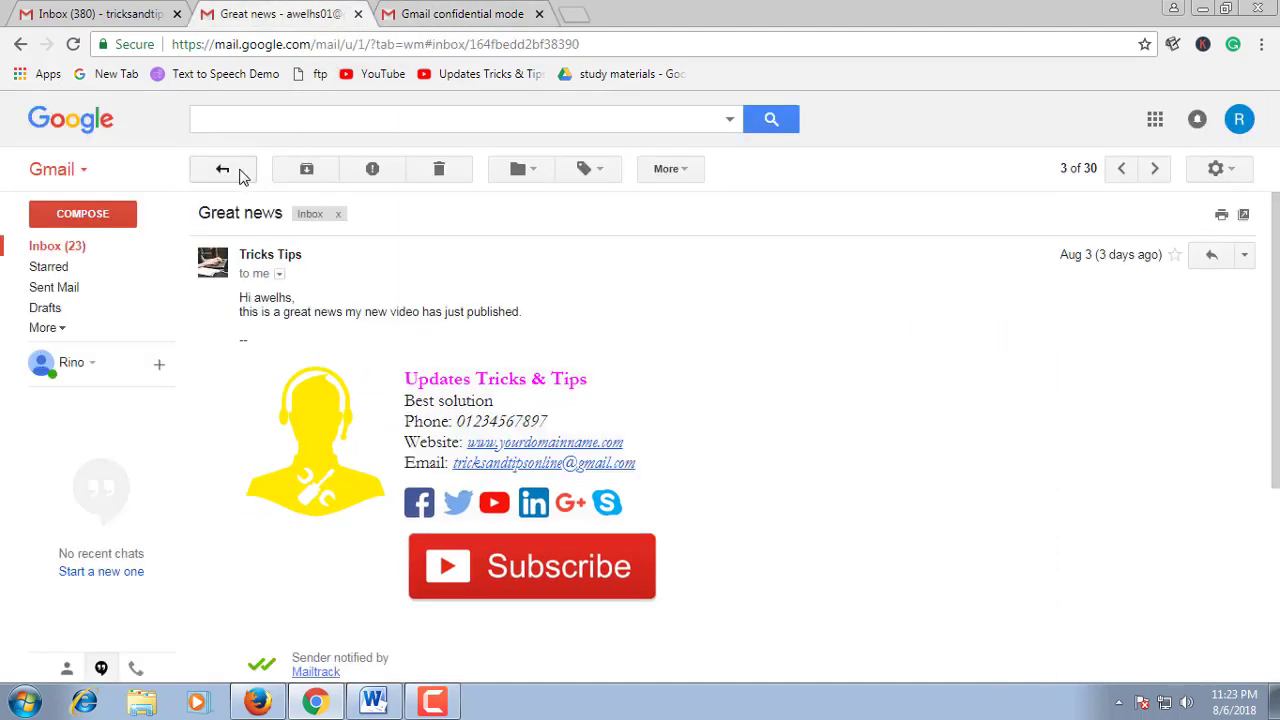